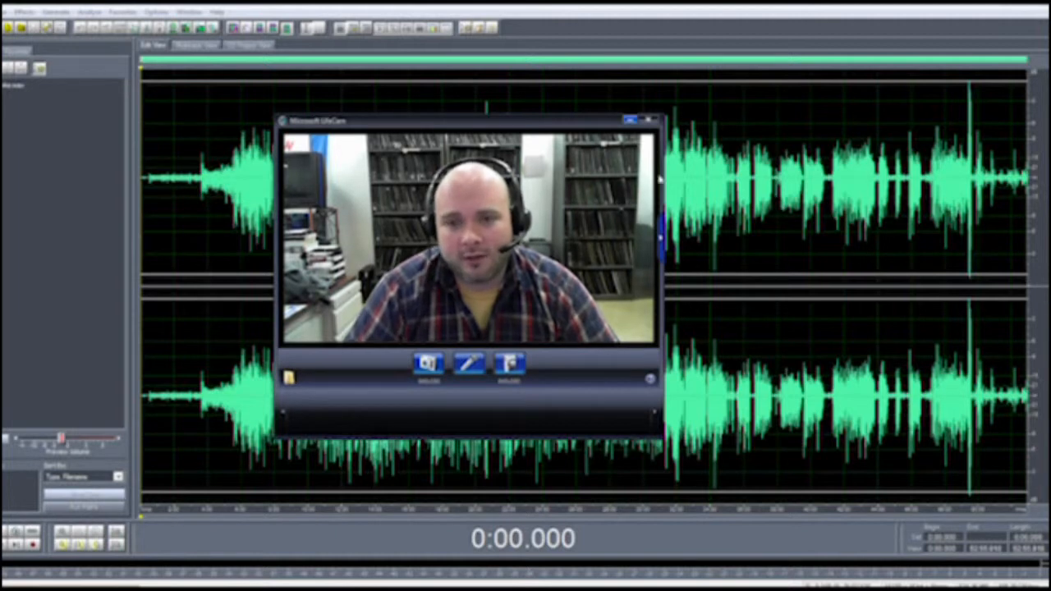
Minimise the webcam window over the waveform, and lower the volume in the system volume control.
click(631, 120)
click(147, 183)
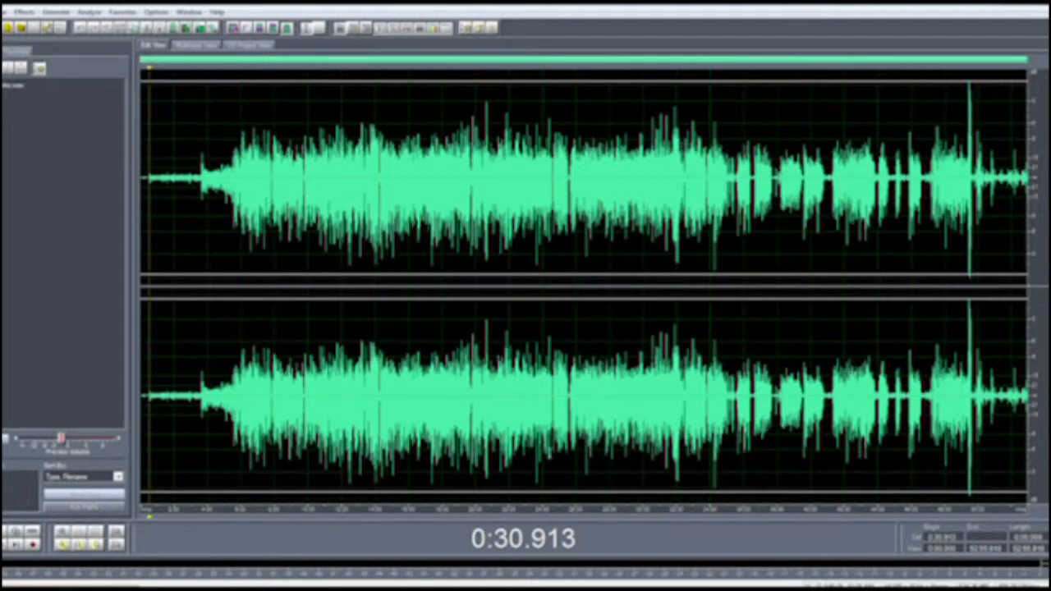
click(987, 588)
click(963, 472)
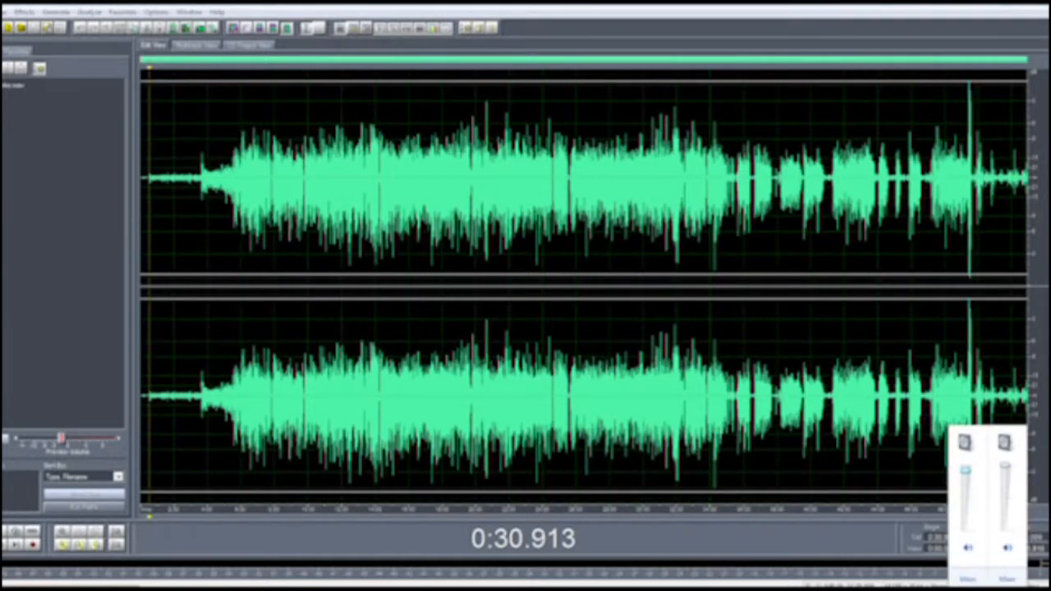
drag(1003, 471, 1003, 501)
Play the recording from about 3:15, near the end of its quiet opening.
click(196, 382)
key(space)
scroll(197, 394, up, 7)
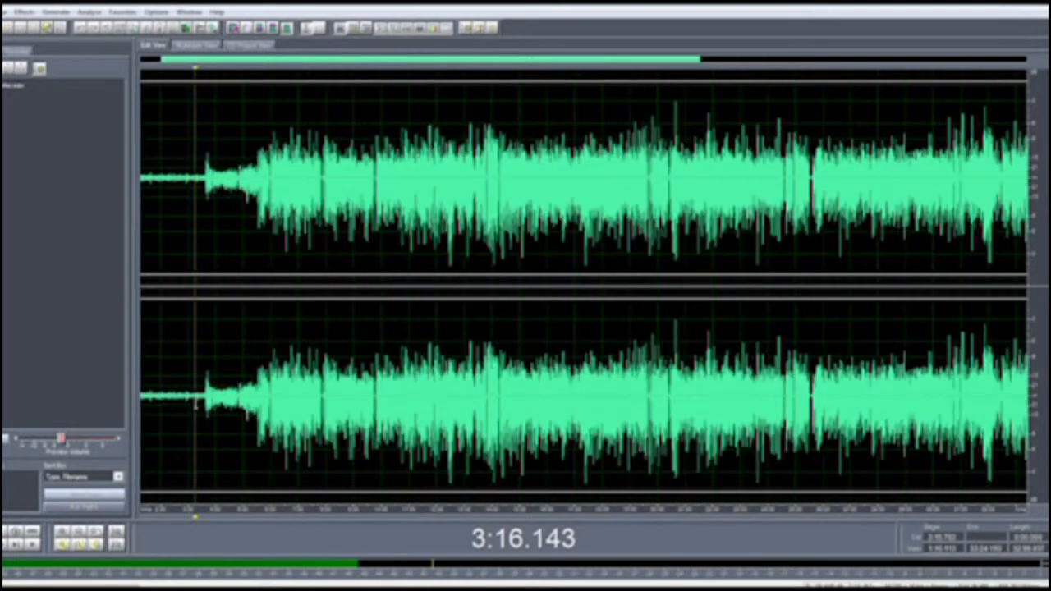
key(space)
scroll(267, 397, down, 4)
scroll(300, 399, up, 5)
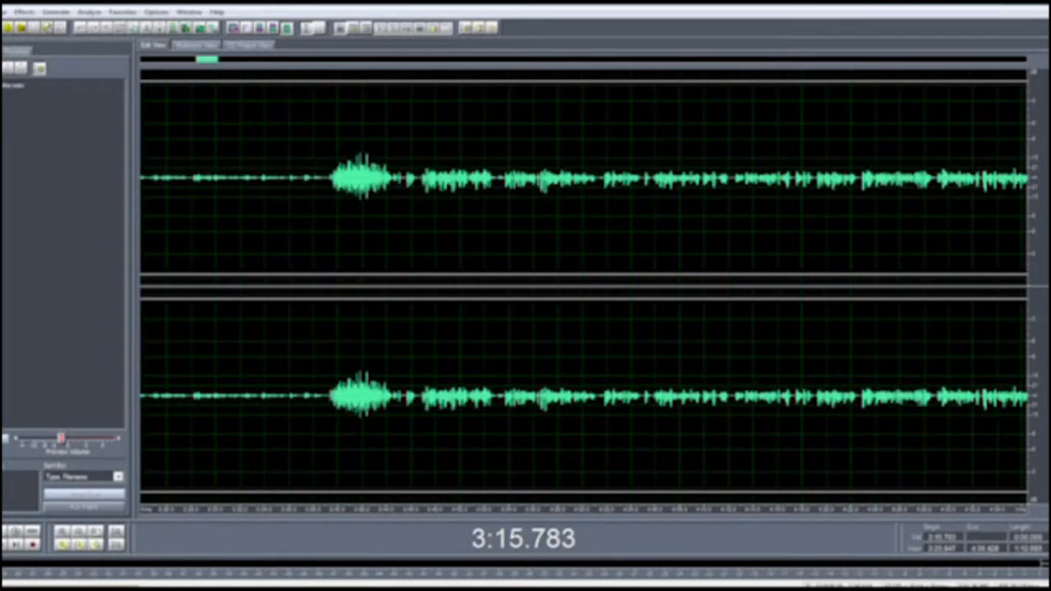
Play the first loud burst after the quiet opening, starting at about 3:40.
click(332, 398)
key(space)
scroll(332, 398, down, 3)
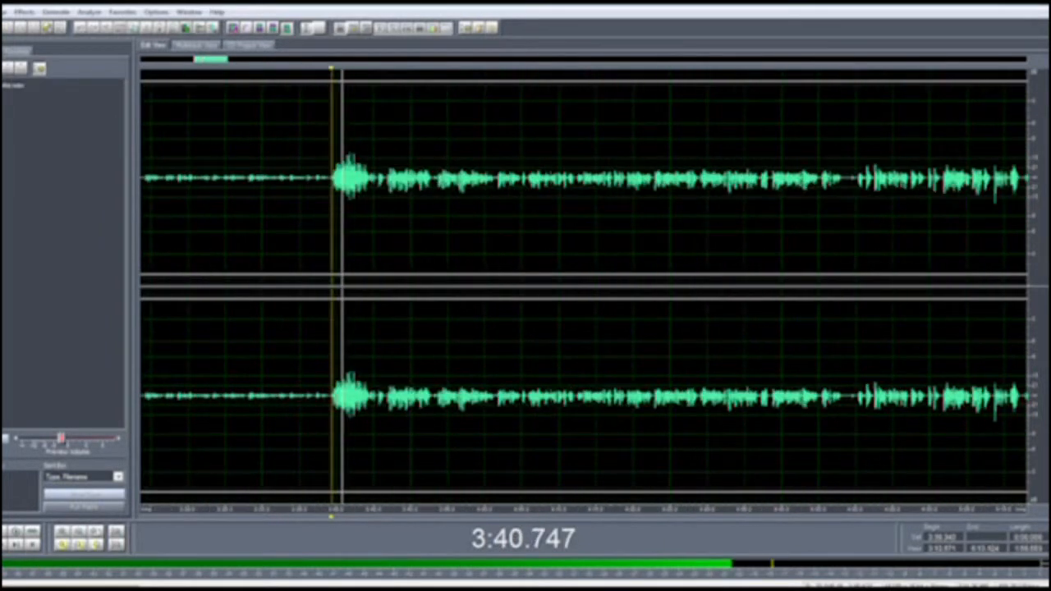
key(space)
Select the quiet audio from the burst at about 3:40 back to the start of the file.
drag(335, 390, 131, 370)
scroll(282, 354, down, 4)
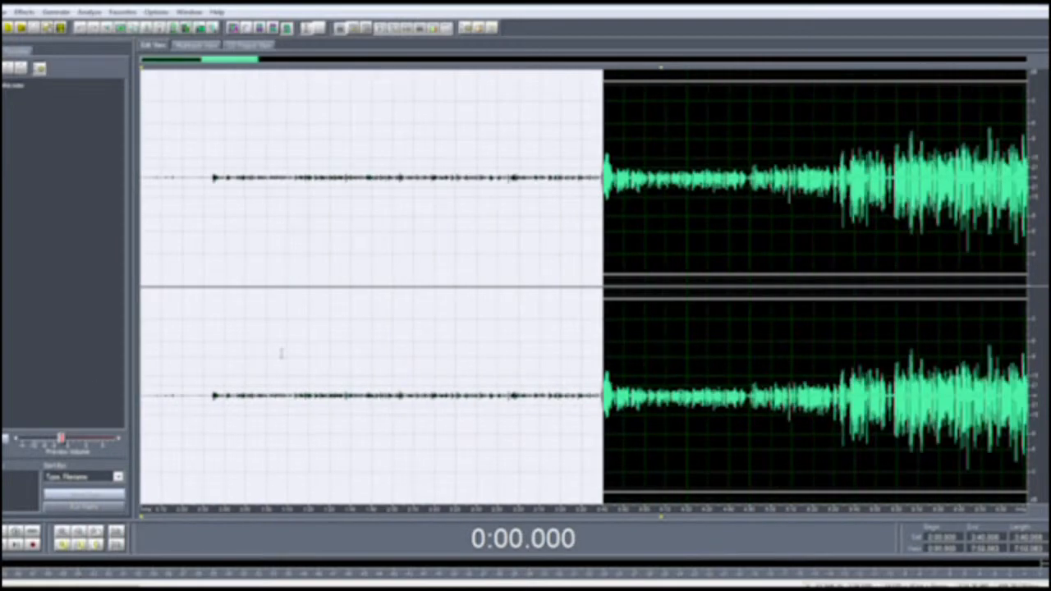
scroll(261, 337, up, 8)
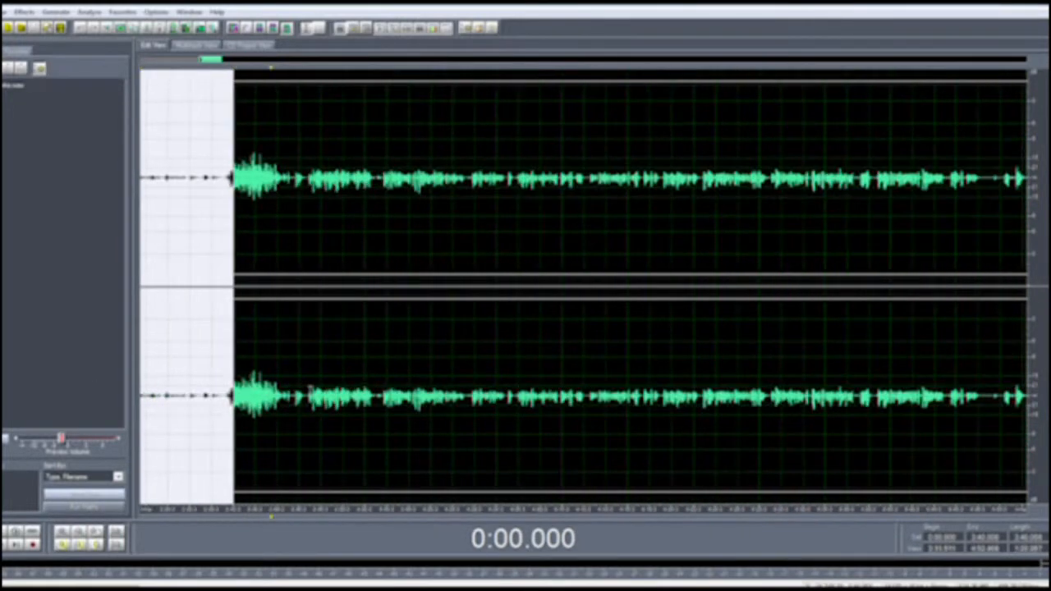
Play the audio following the burst from several points around 3:45 to locate where the speech begins.
click(314, 400)
key(space)
key(space)
click(268, 383)
scroll(316, 403, up, 1)
key(space)
scroll(246, 393, down, 3)
scroll(270, 403, up, 3)
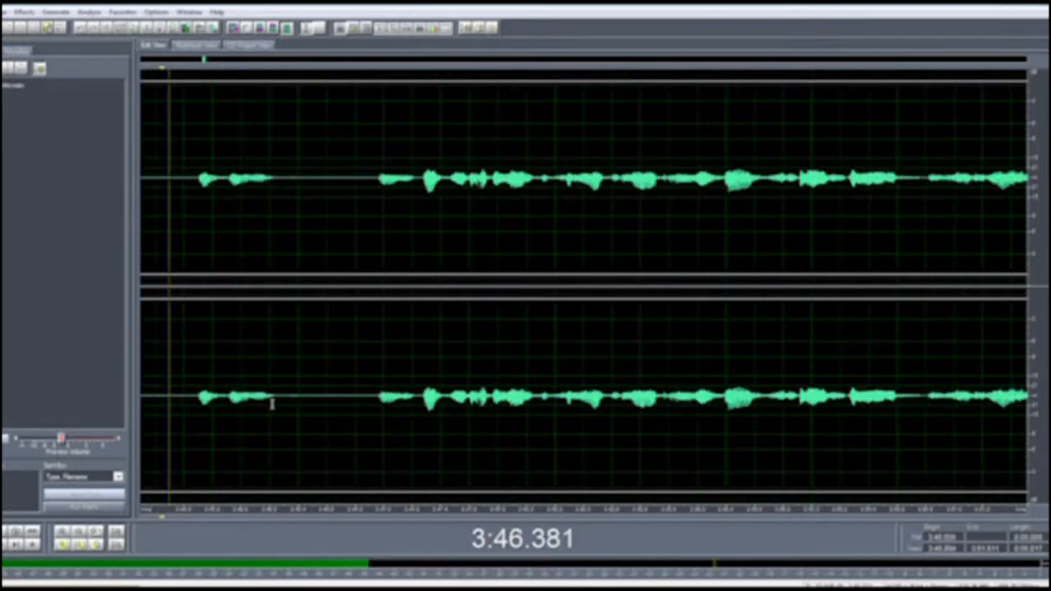
key(space)
scroll(223, 379, up, 2)
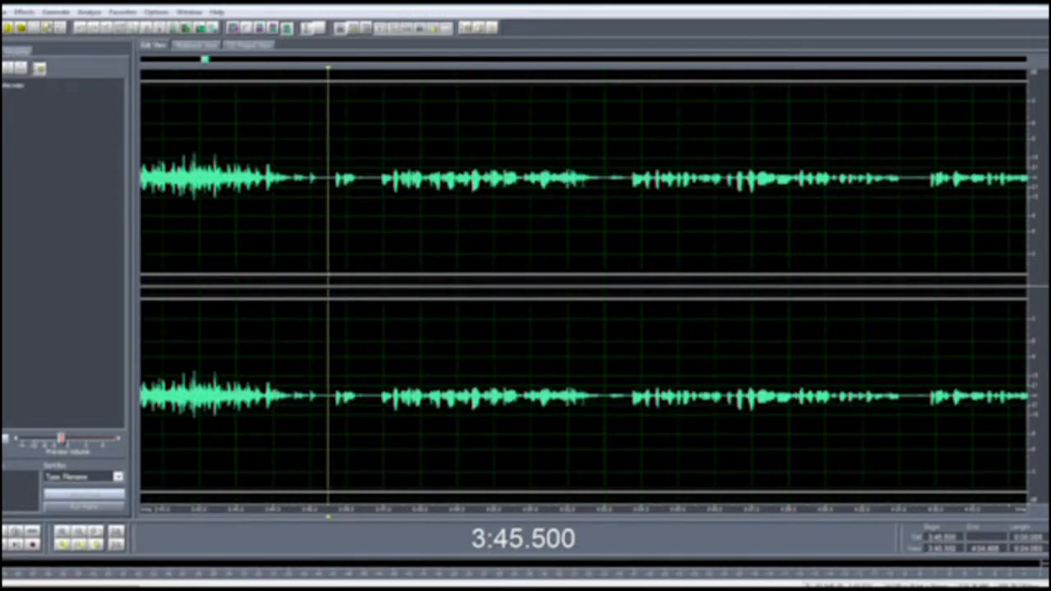
key(space)
key(space)
Play closely spaced points between 3:46.8 and 3:47.3 to pinpoint the first spoken word.
scroll(380, 394, up, 2)
click(380, 395)
key(space)
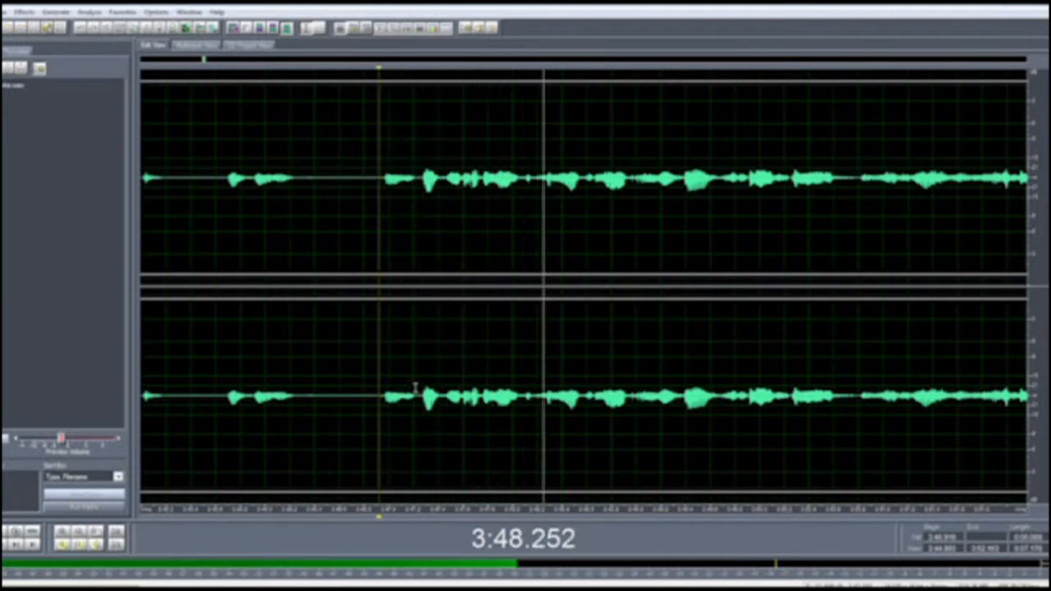
scroll(414, 389, up, 1)
key(space)
click(420, 382)
key(space)
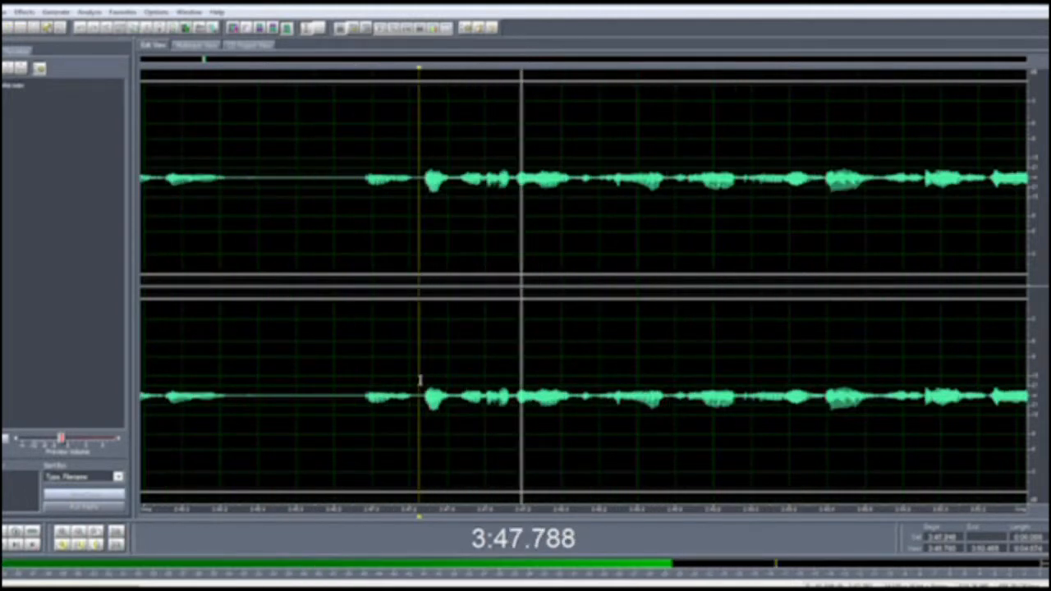
key(space)
click(333, 389)
key(space)
key(space)
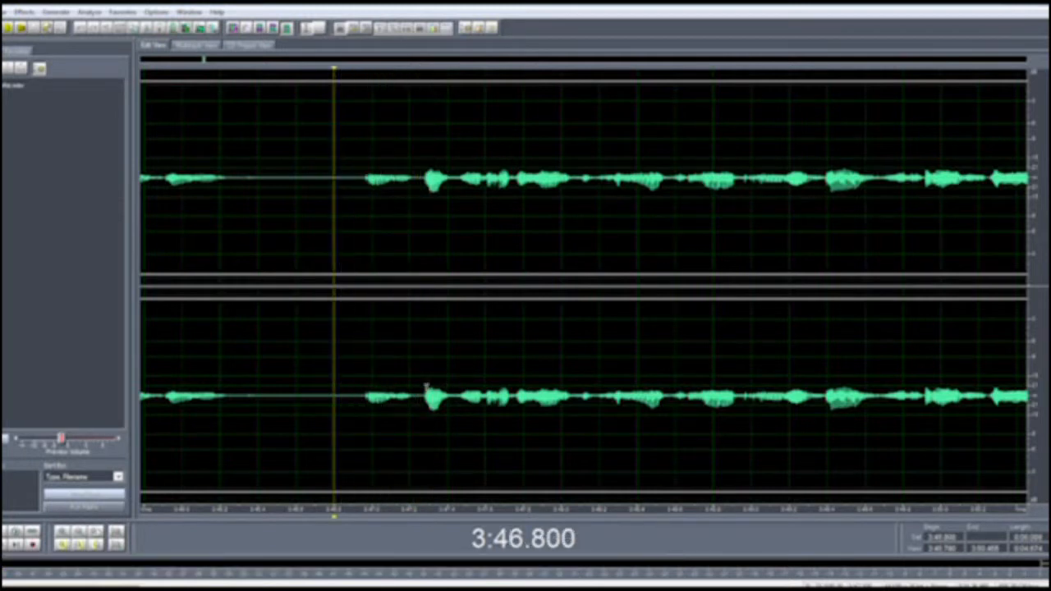
Try deleting everything before the speech onset at about 3:47.26, and undo the deletion.
scroll(426, 386, up, 2)
click(417, 380)
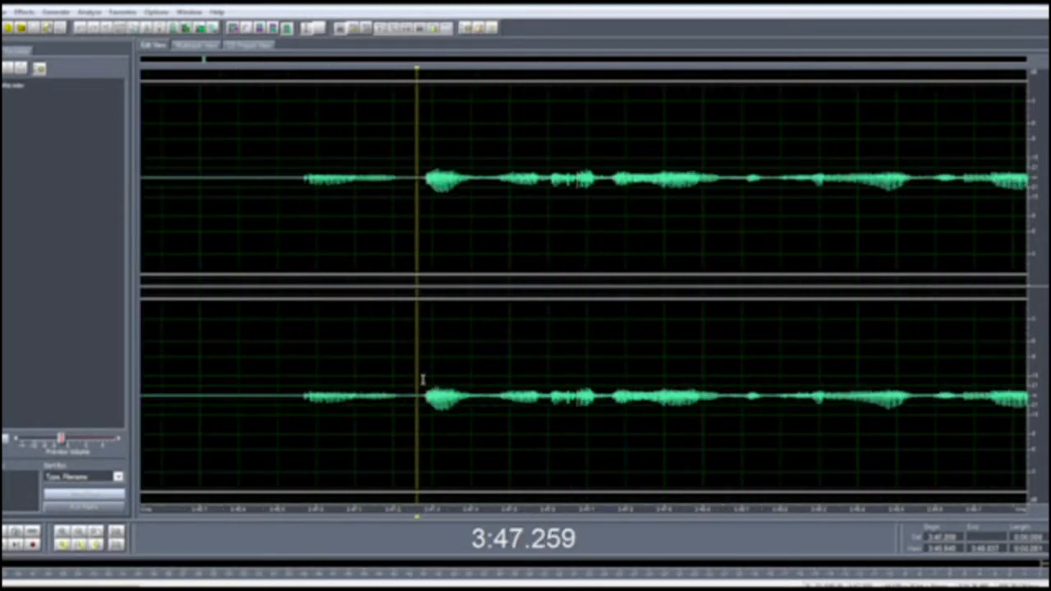
scroll(422, 380, up, 4)
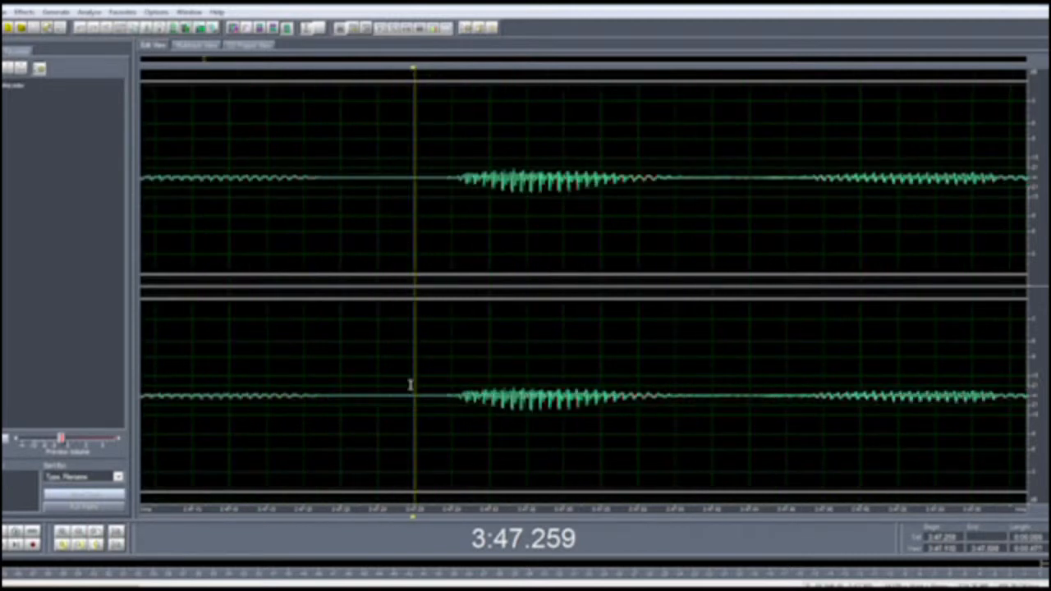
click(449, 390)
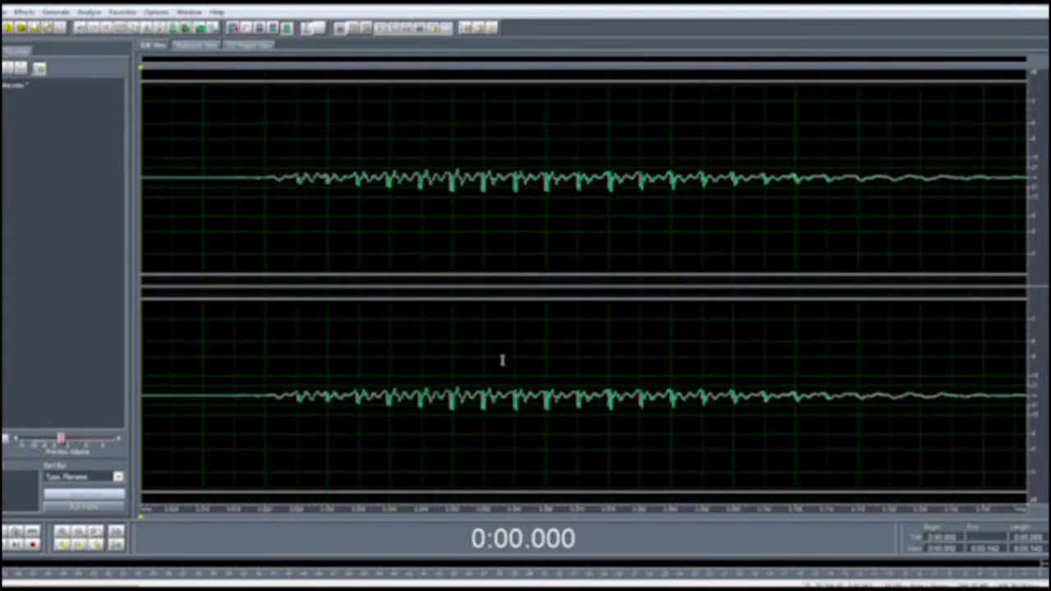
key(ctrl+z)
scroll(503, 360, down, 4)
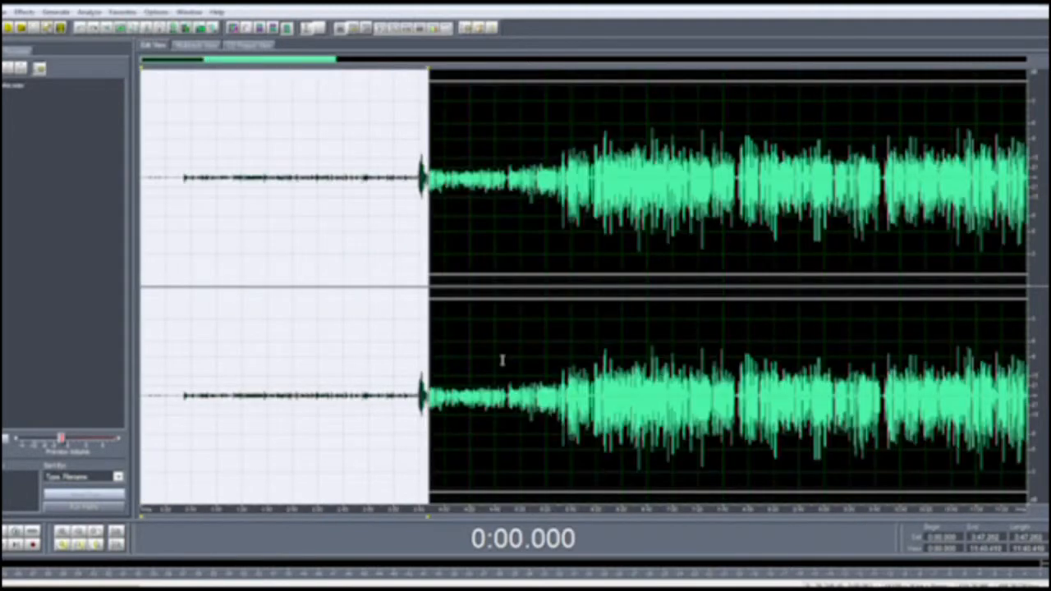
scroll(457, 380, up, 4)
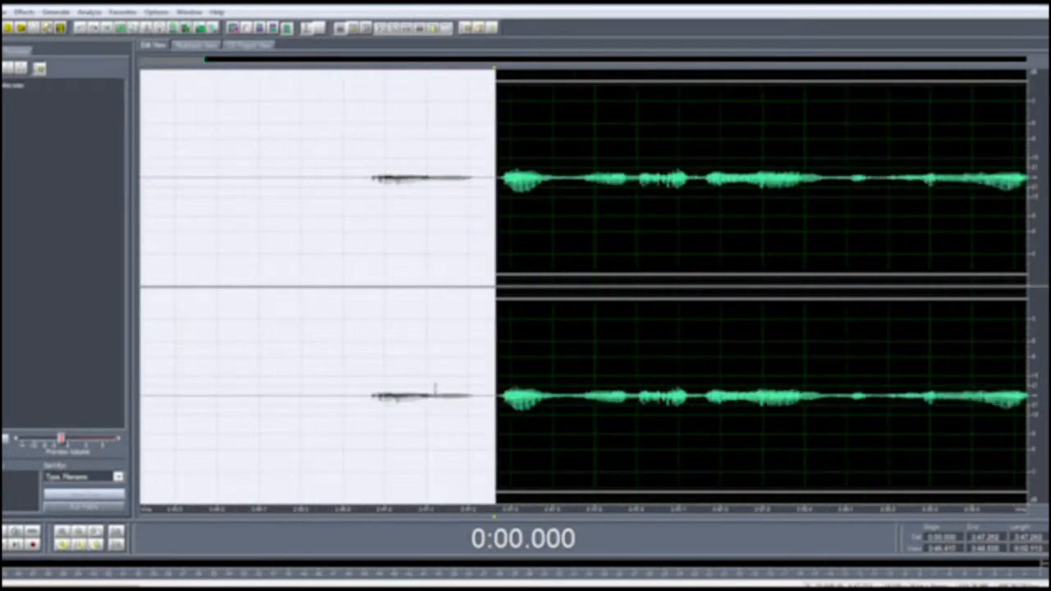
Delete the audio from the start of the file up to 3:47.255, and play the new opening.
click(494, 390)
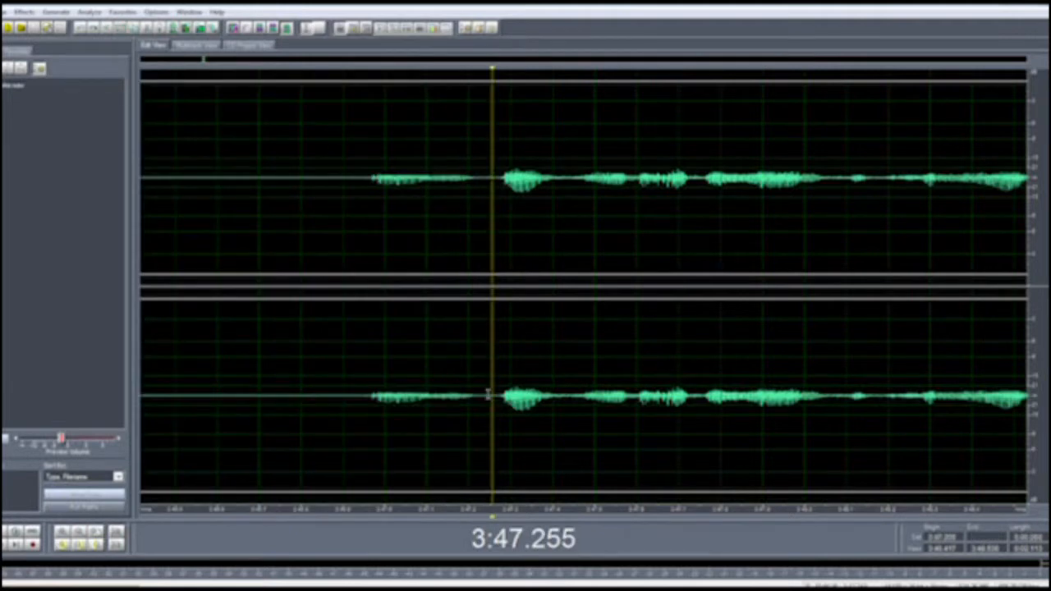
key(shift+Home)
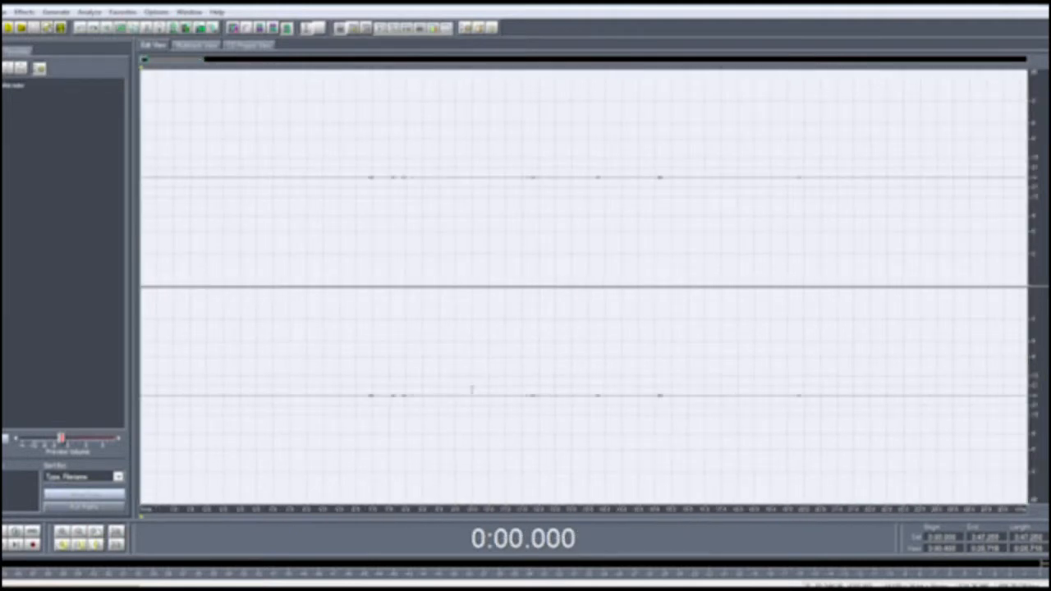
scroll(472, 390, down, 1)
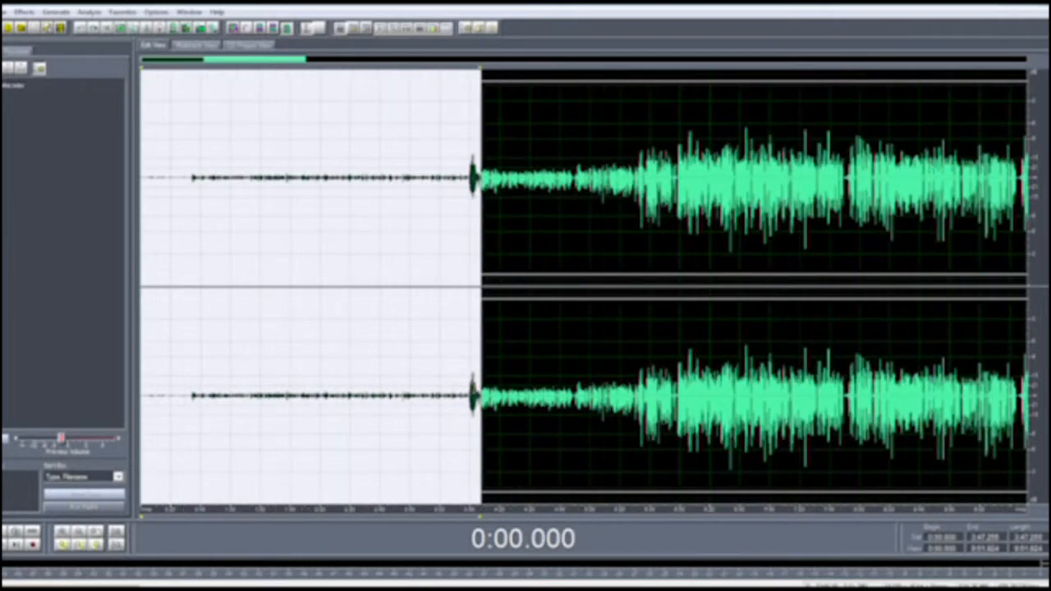
key(Delete)
key(space)
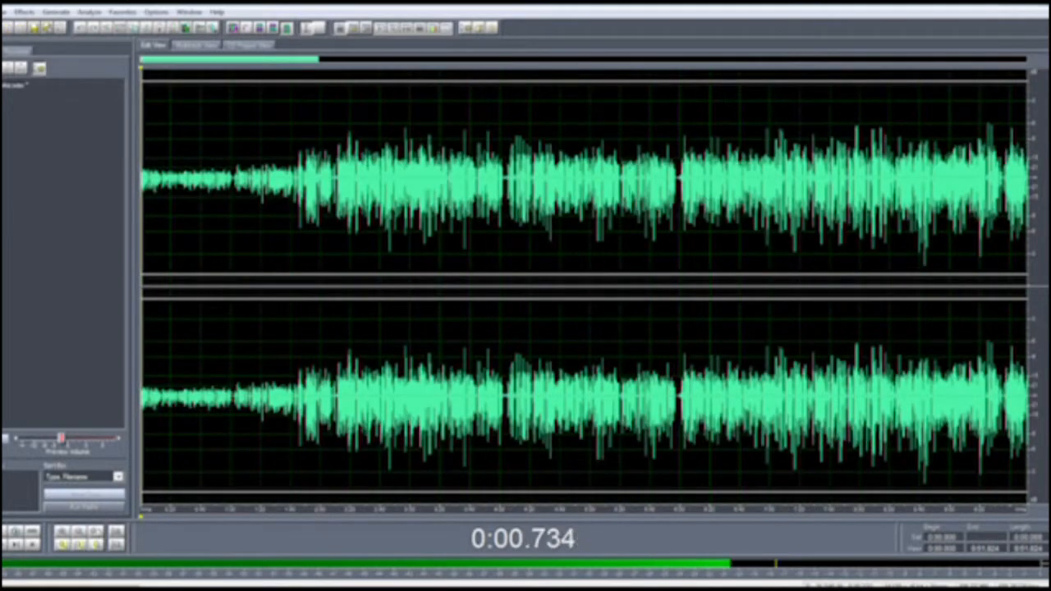
key(space)
Apply Hard Limiting with the existing settings to the quieter opening, from the start of the file to 1:42.500.
click(281, 386)
key(space)
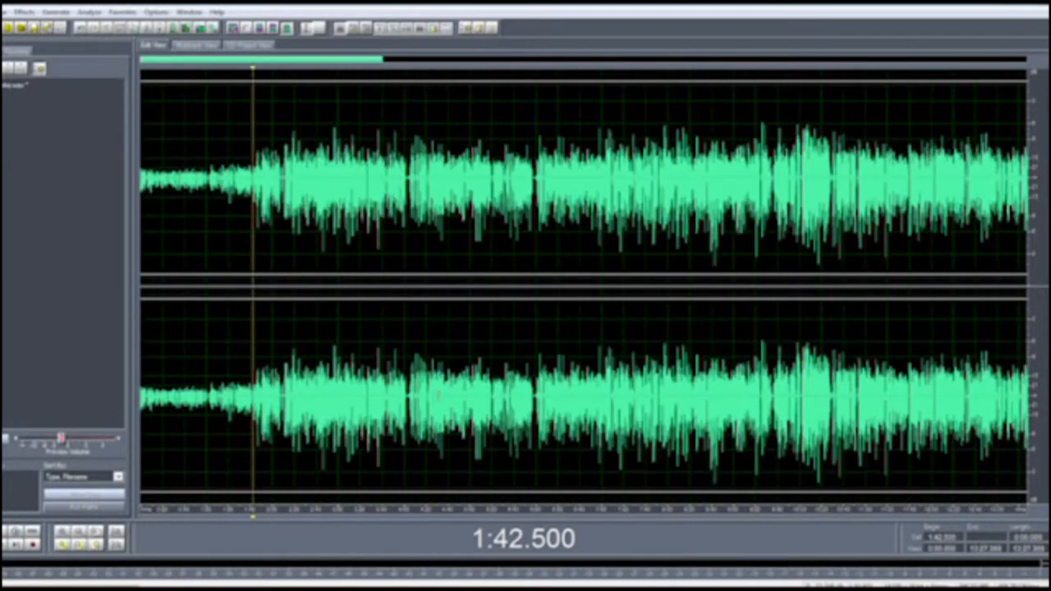
key(shift+Home)
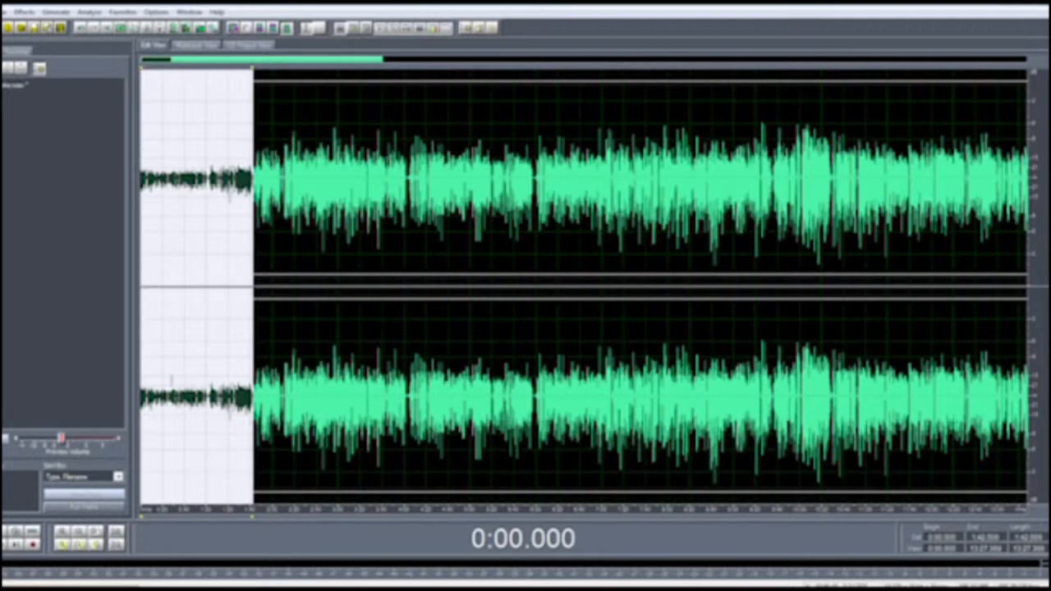
key(F2)
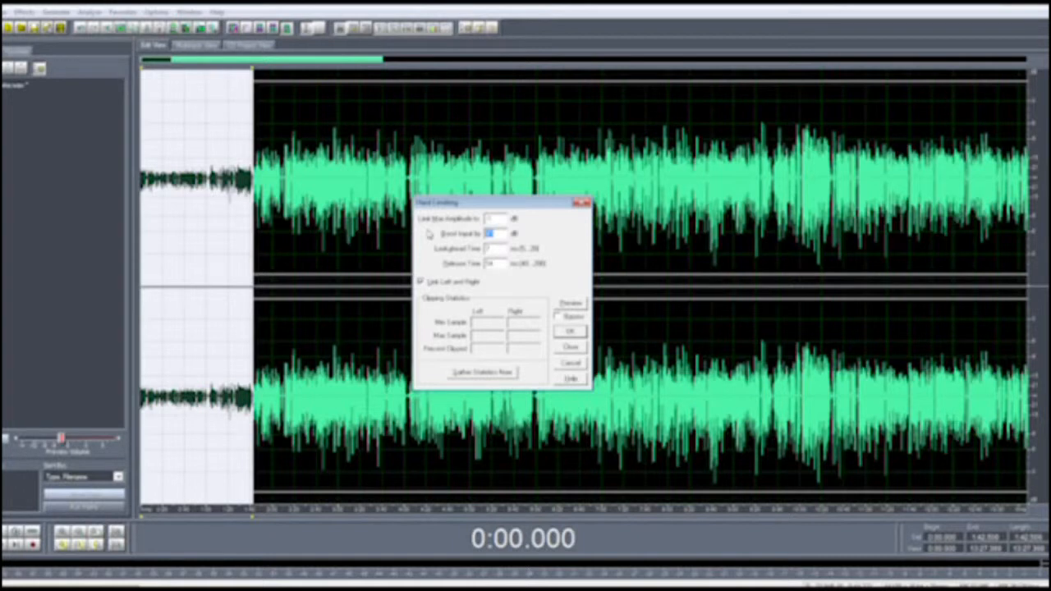
key(Return)
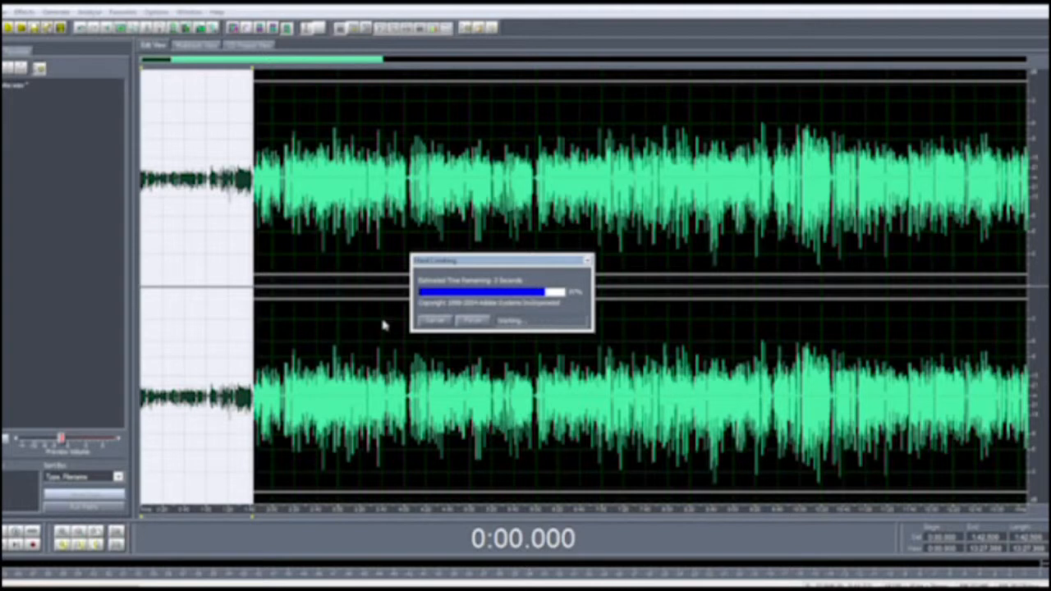
click(256, 397)
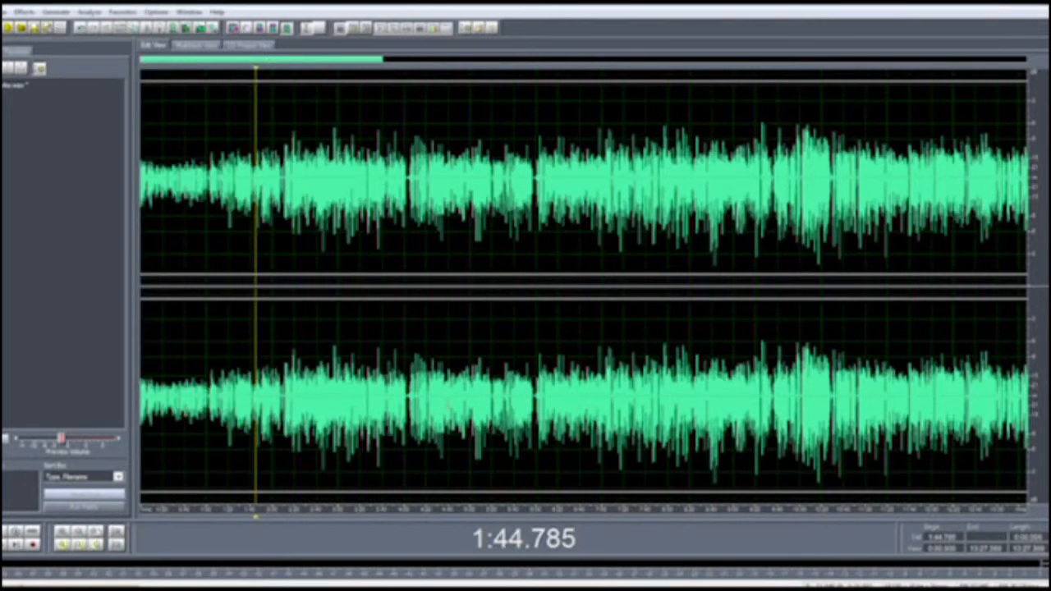
Select the patchy section near the end of the recording, starting at 30:54.093.
click(184, 386)
click(479, 391)
scroll(465, 392, down, 5)
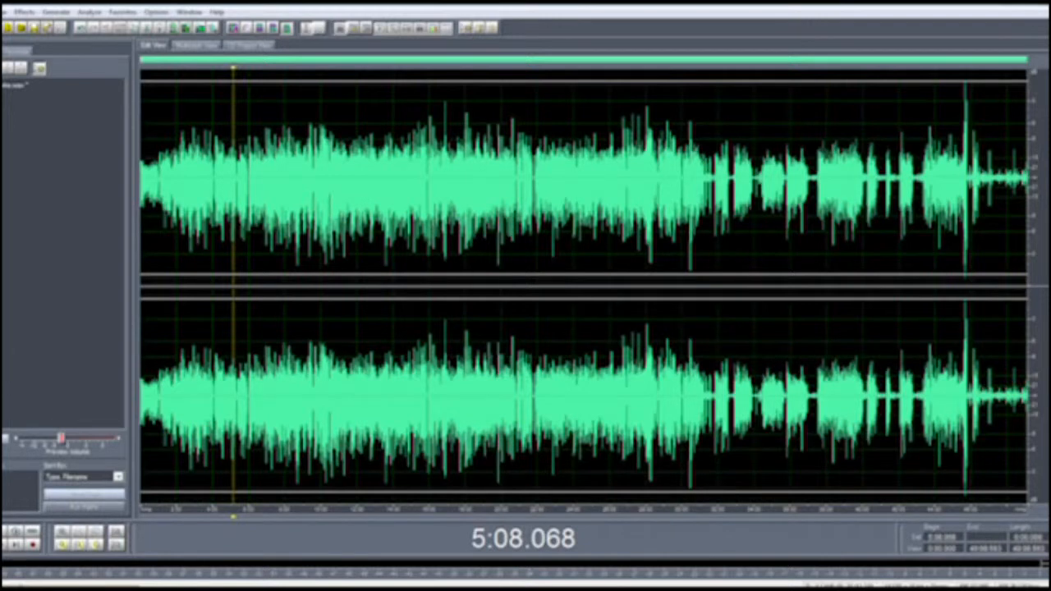
drag(987, 390, 699, 390)
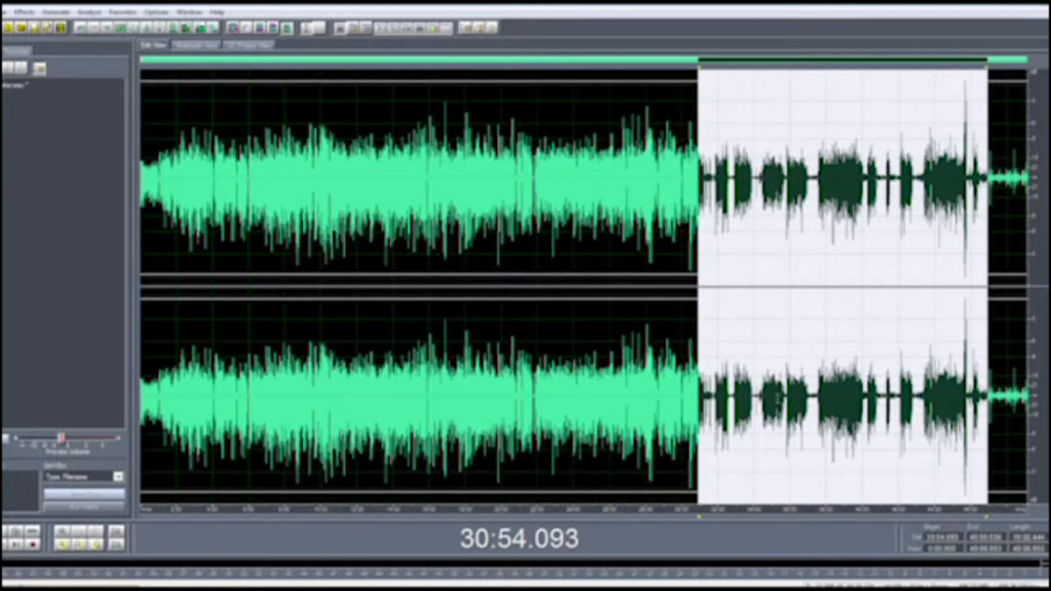
scroll(761, 390, up, 6)
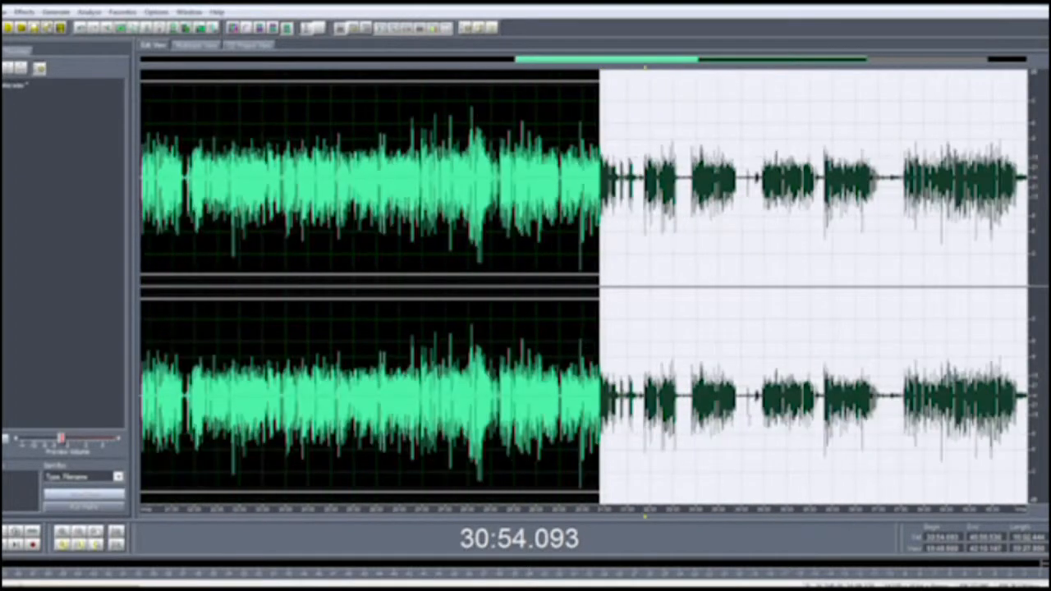
Play points just after 31:00 to check where the continuous speech breaks up.
click(410, 394)
scroll(414, 396, up, 5)
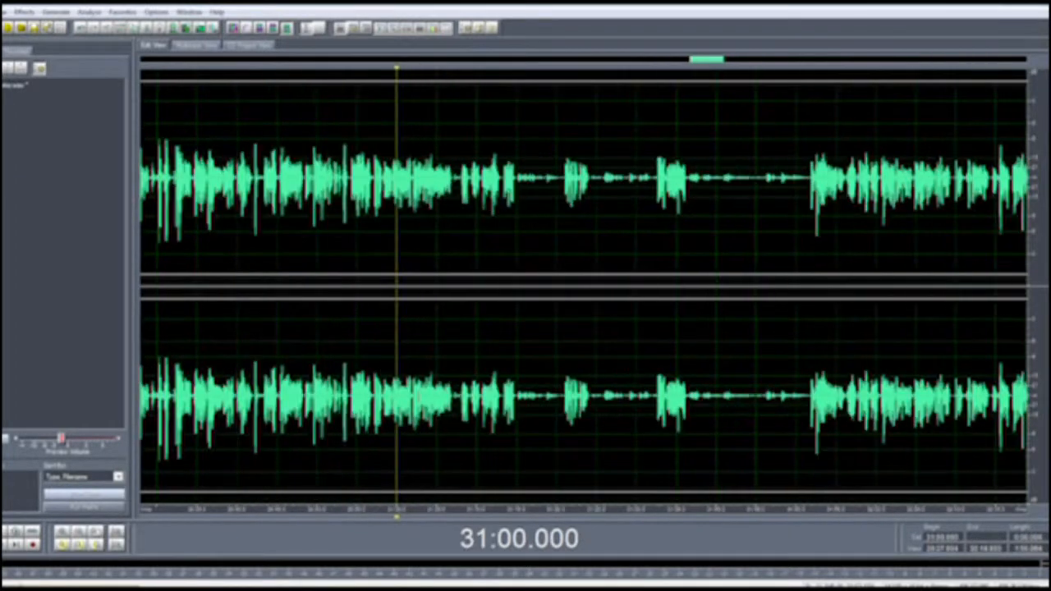
click(445, 400)
key(space)
key(space)
click(481, 396)
key(space)
key(space)
Play the isolated bursts from about 31:21 onward to check what they contain.
click(643, 396)
key(space)
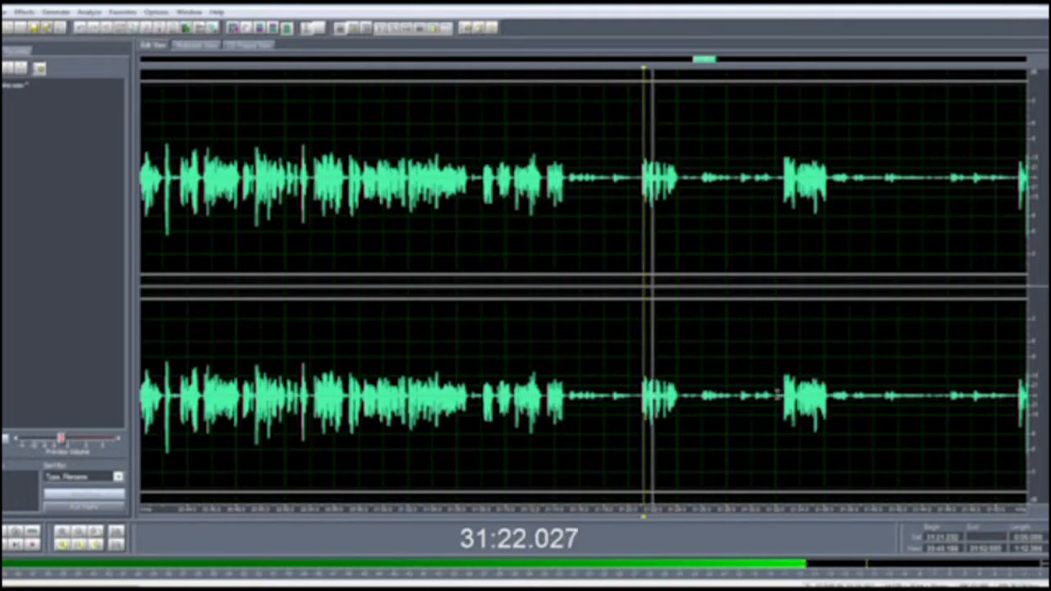
key(space)
click(775, 395)
key(space)
scroll(526, 396, down, 4)
key(space)
Play the audio around the tall spike, from about 30:30 and 30:24, to look for the end of the speech.
click(387, 395)
key(space)
scroll(388, 396, up, 2)
scroll(379, 396, down, 2)
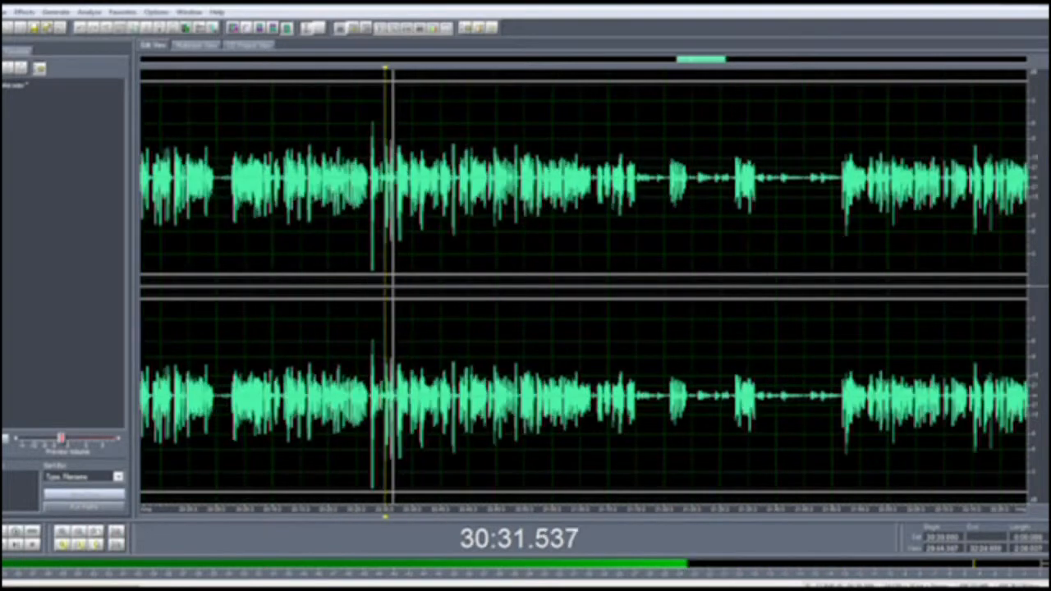
key(space)
click(359, 396)
key(space)
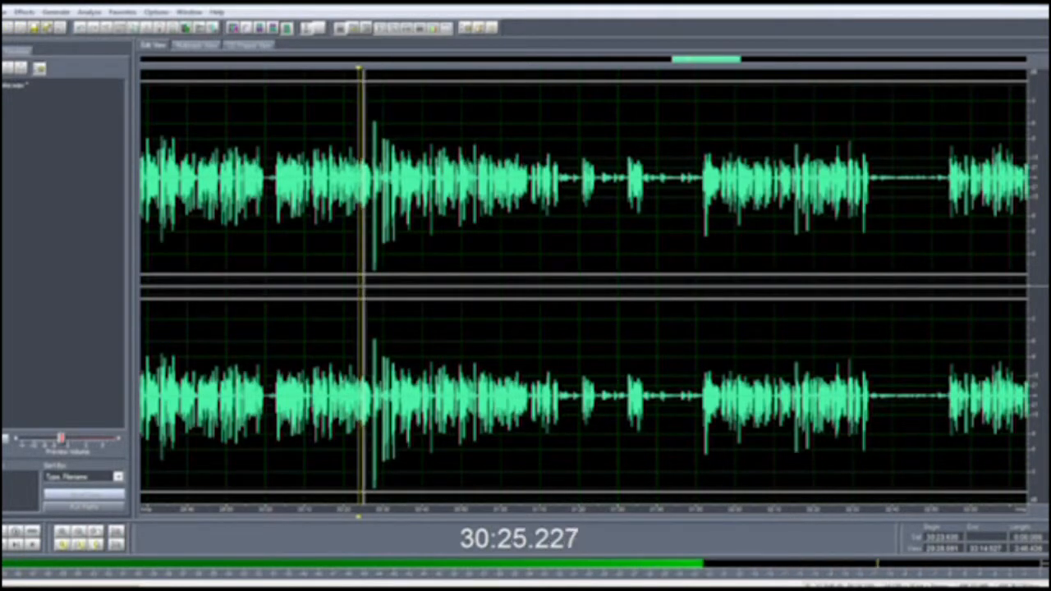
key(space)
Play from 30:03.665, about 30:13 and just before the tall spike to check whether the speech is concluding there.
scroll(359, 397, up, 3)
drag(217, 396, 220, 396)
key(space)
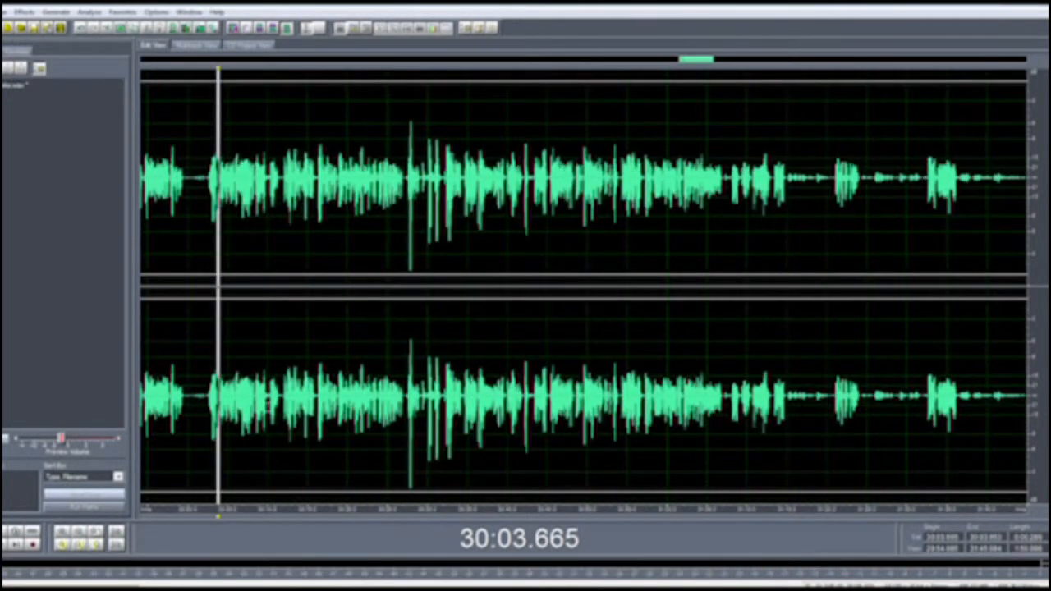
click(291, 396)
key(space)
scroll(445, 397, down, 2)
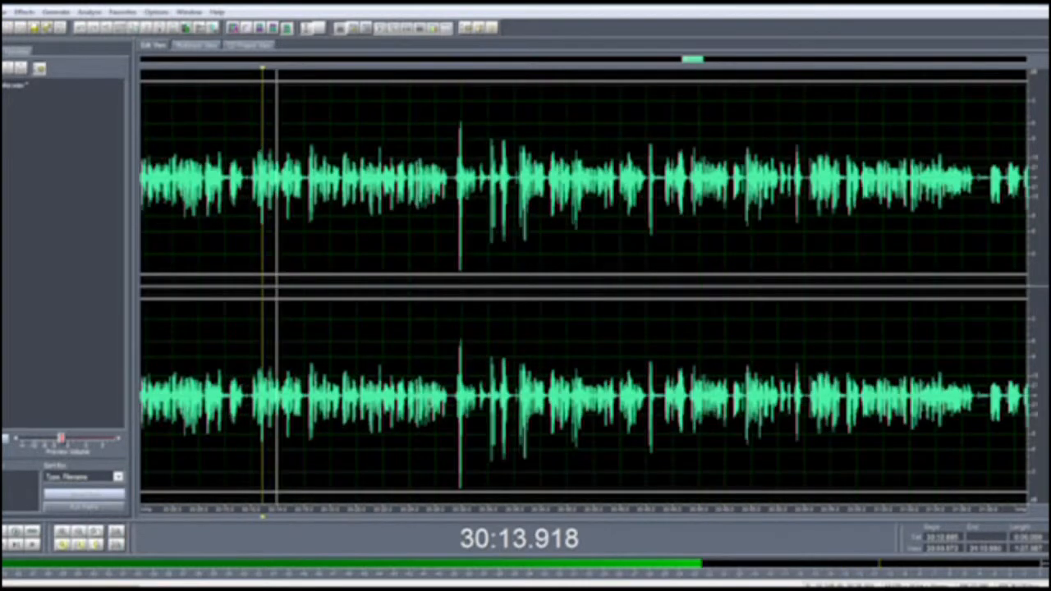
click(445, 397)
scroll(478, 408, up, 1)
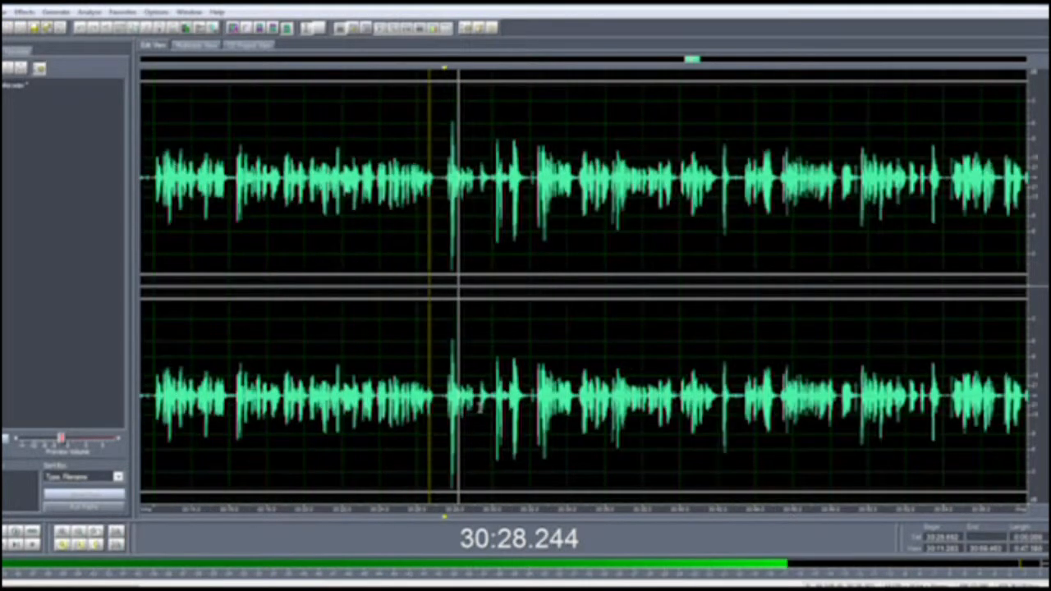
scroll(476, 408, down, 5)
scroll(493, 402, up, 4)
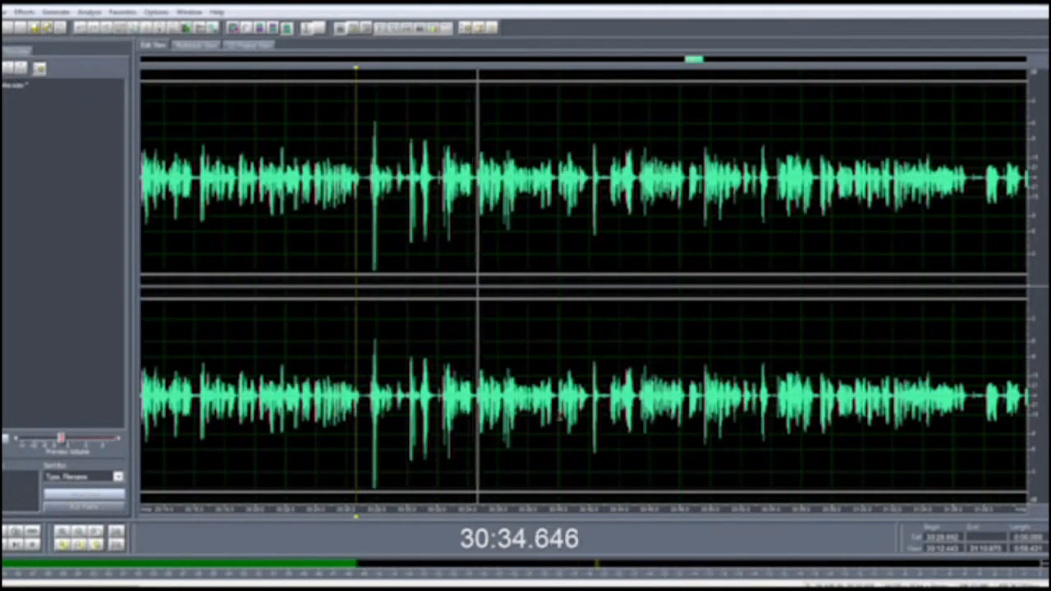
scroll(566, 394, up, 2)
scroll(566, 411, up, 3)
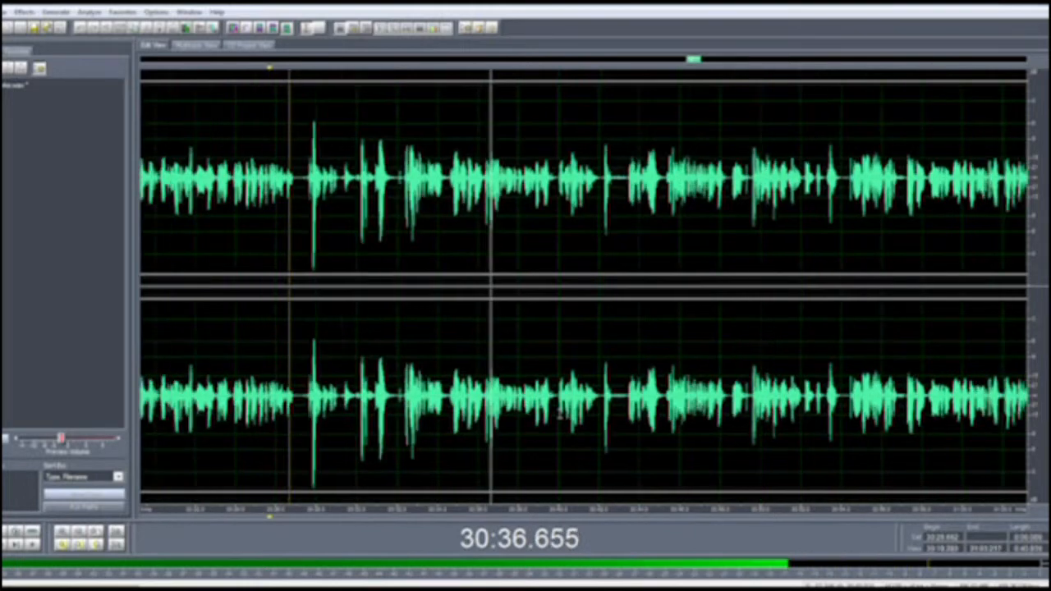
Play points from about 30:38 to 30:47, beyond the tall spike, to follow the speech's closing remarks.
key(space)
click(520, 410)
key(space)
key(space)
click(676, 410)
key(space)
key(space)
click(788, 411)
key(space)
scroll(784, 411, down, 8)
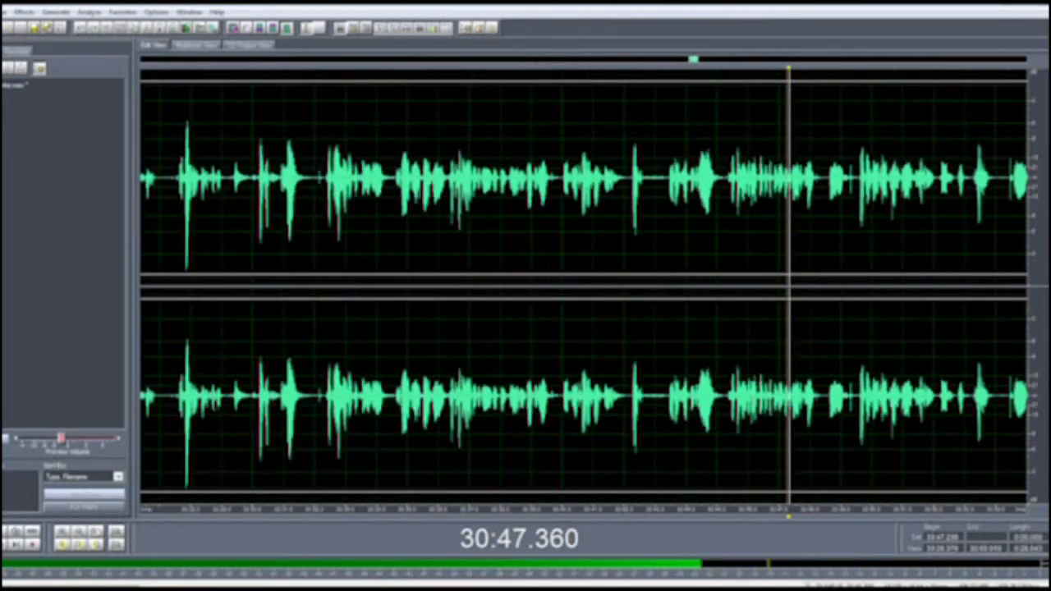
key(space)
key(space)
key(space)
Play further points up to about 31:04 to check where the continuous speech stops.
click(845, 402)
key(space)
scroll(879, 402, up, 4)
drag(919, 402, 1031, 402)
key(space)
click(392, 402)
key(space)
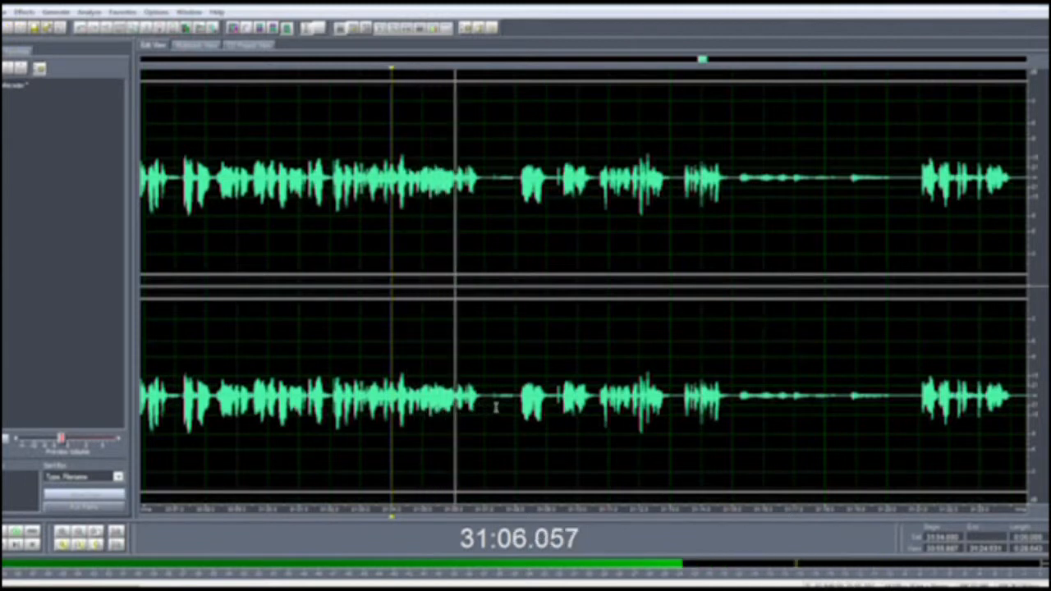
Play the short separate phrases from about 31:08 to identify the last words of the speech.
key(space)
click(537, 402)
key(space)
key(space)
click(516, 408)
key(space)
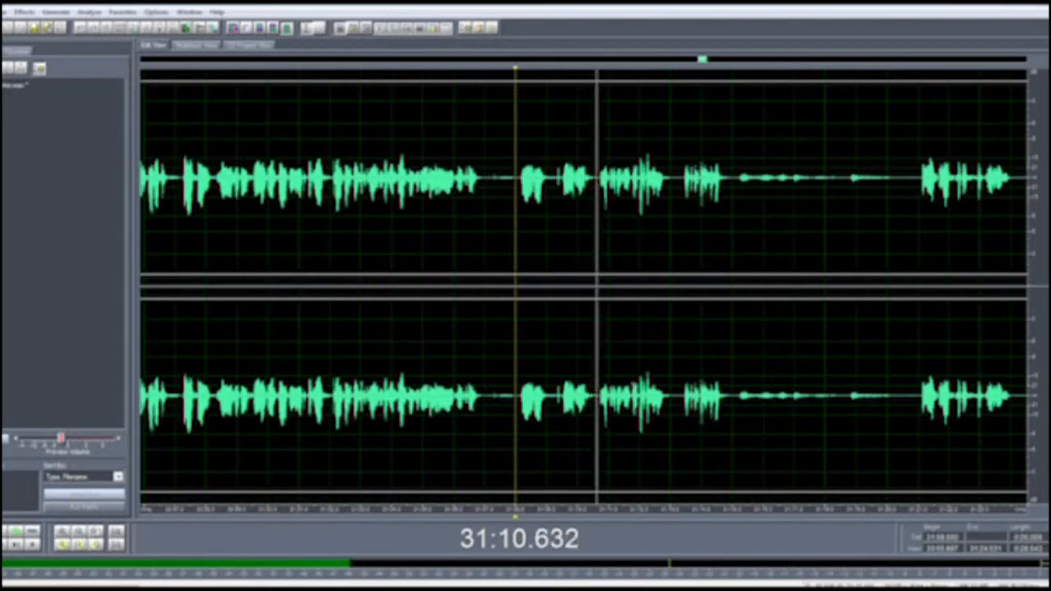
scroll(671, 405, up, 2)
scroll(671, 406, up, 2)
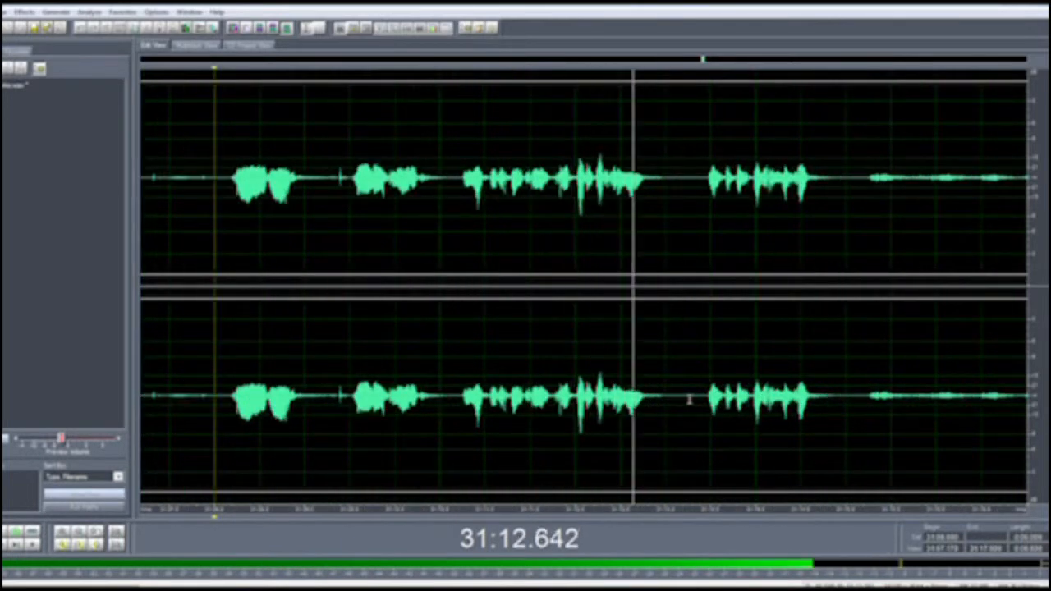
Place a cue marker in the pause after the closing words, at 31:13.233.
key(space)
click(687, 396)
scroll(690, 395, down, 4)
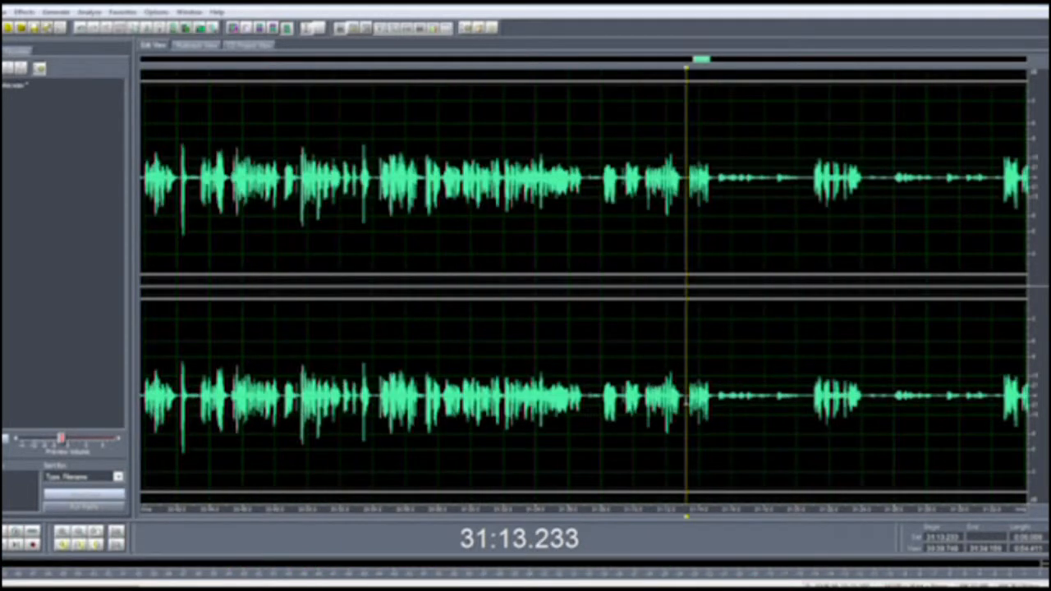
key(space)
key(space)
scroll(690, 395, up, 2)
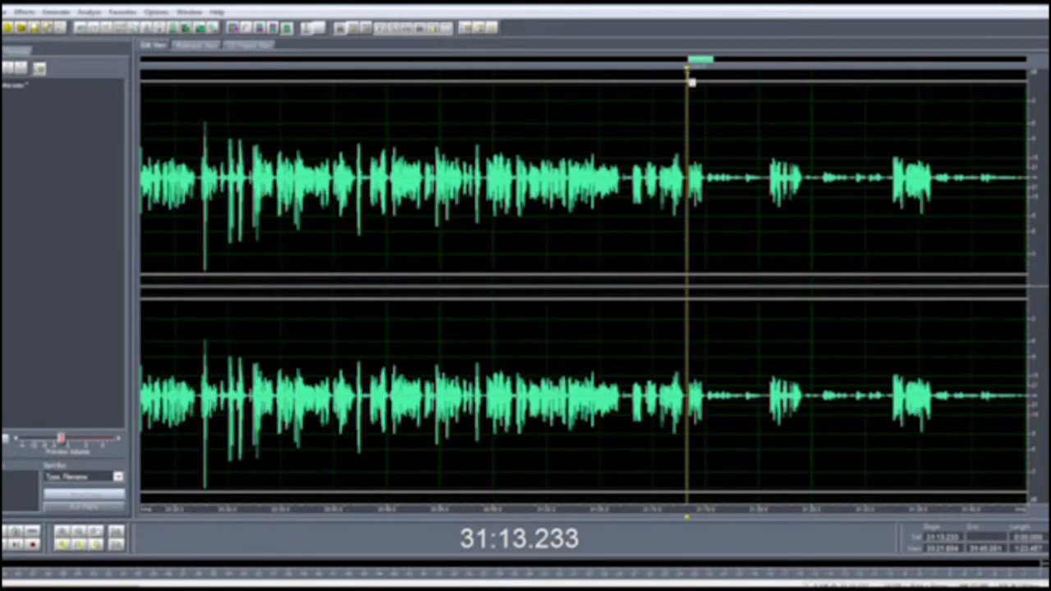
scroll(696, 78, up, 3)
key(space)
Play the audio before the very loud burst near the end of the recording, around 45:38, to identify it.
scroll(620, 271, down, 5)
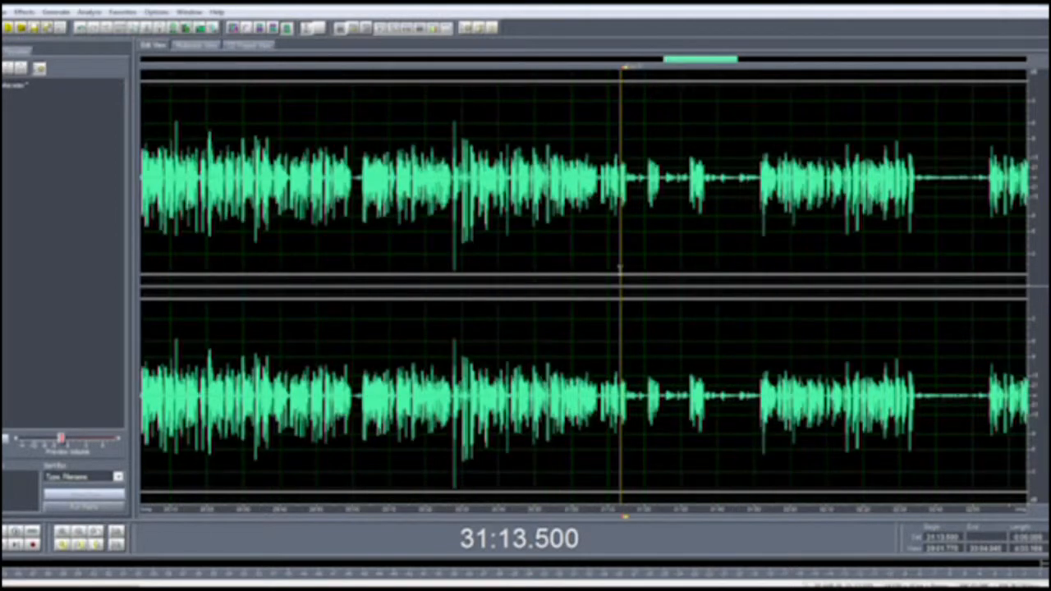
scroll(627, 259, up, 5)
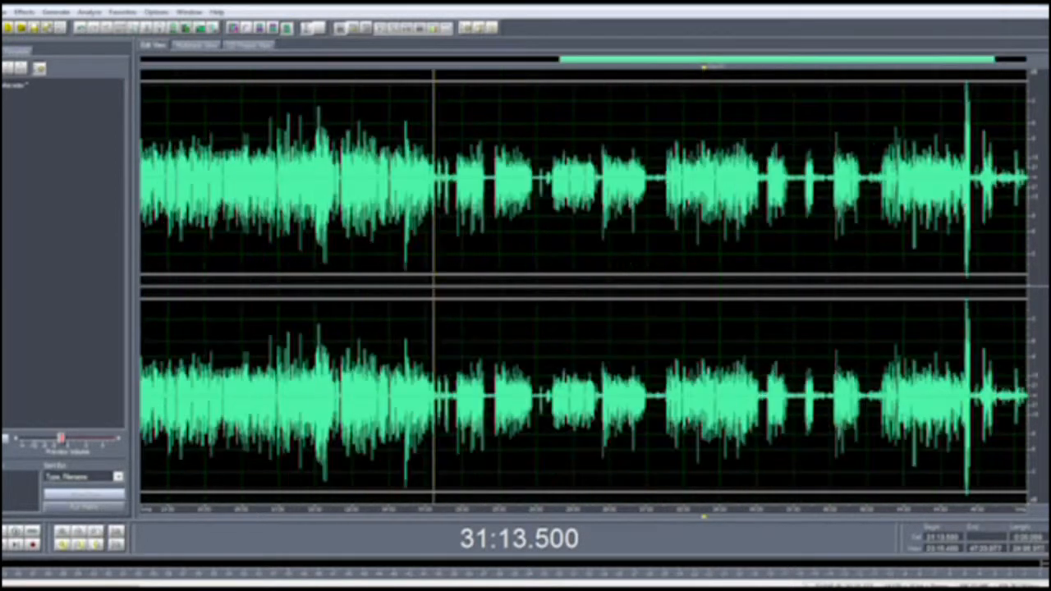
click(949, 191)
key(space)
scroll(578, 212, up, 7)
key(space)
click(511, 205)
key(space)
scroll(535, 207, up, 4)
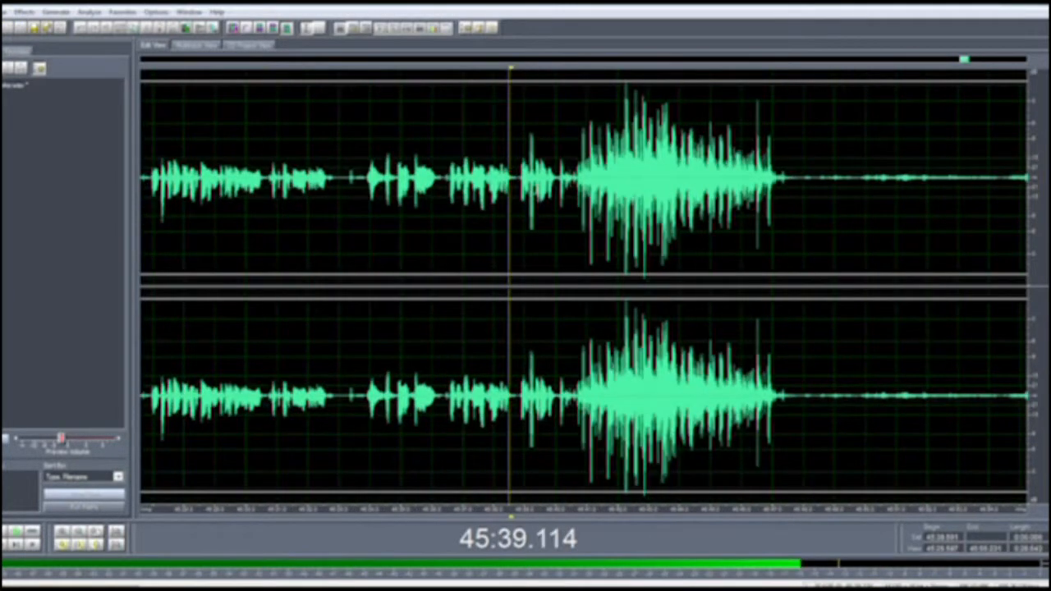
Play the phrases leading into the loud burst, from about 45:36, to find the silent gap before it.
key(space)
scroll(525, 207, down, 2)
scroll(474, 201, down, 2)
click(356, 197)
click(386, 195)
key(space)
scroll(452, 191, up, 7)
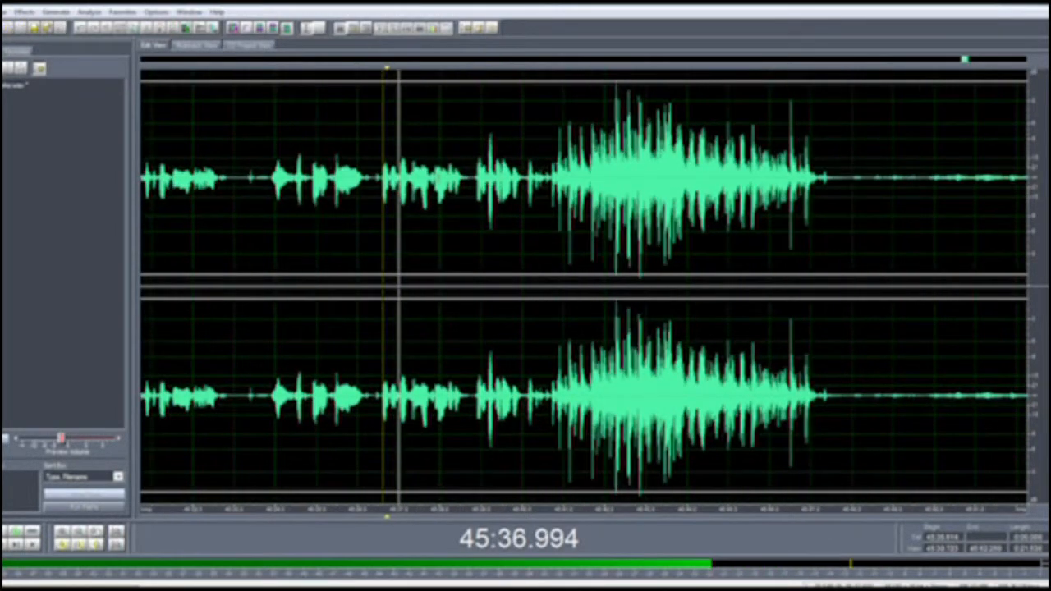
scroll(756, 171, up, 3)
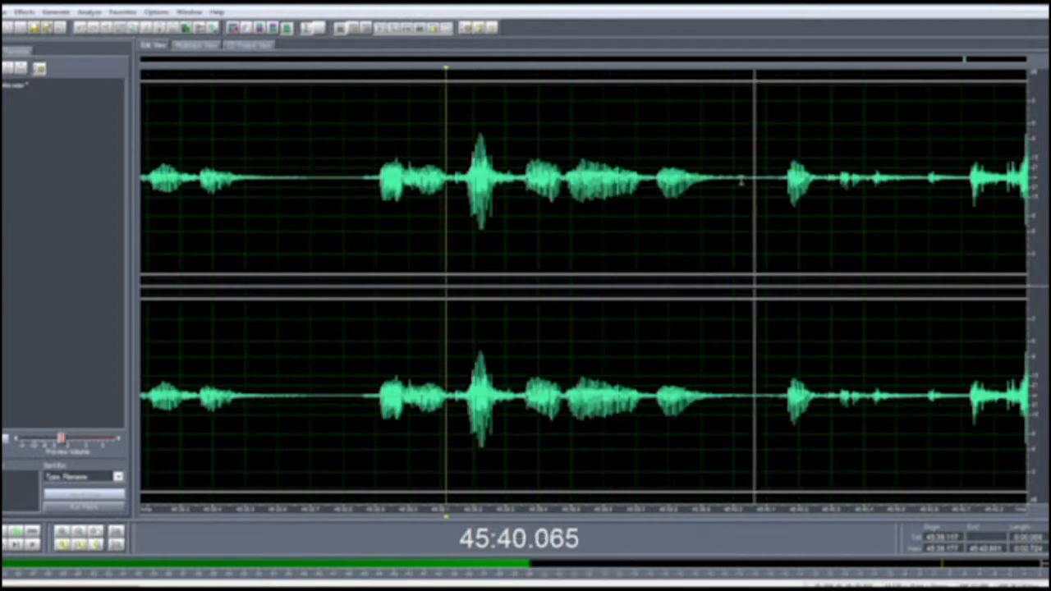
key(space)
Delete the section from the cue marker at 31:13.233 to the silence before the burst at 45:40.114.
scroll(766, 170, up, 3)
scroll(765, 170, up, 5)
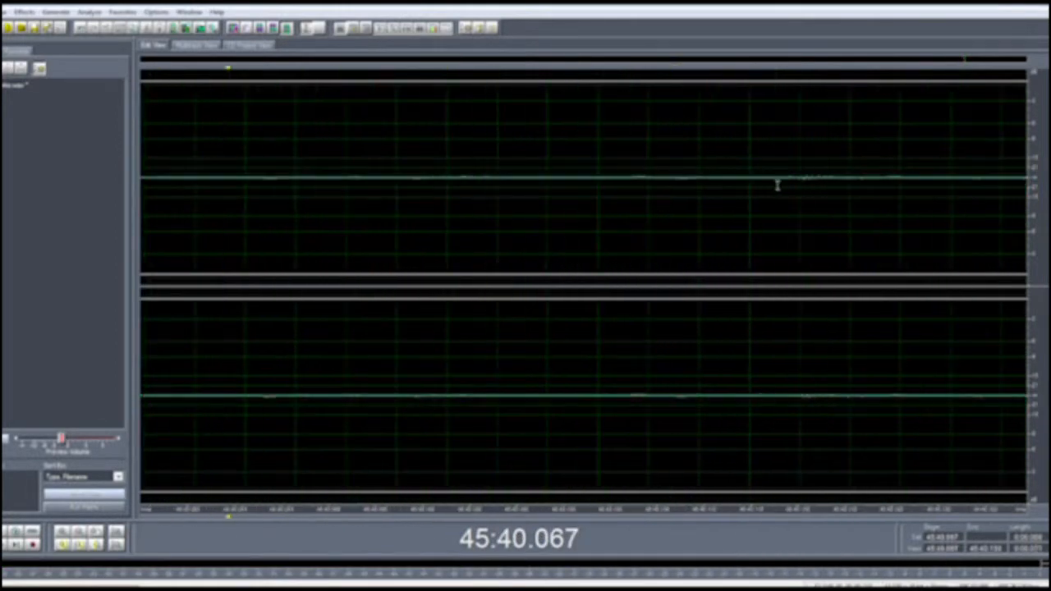
click(728, 164)
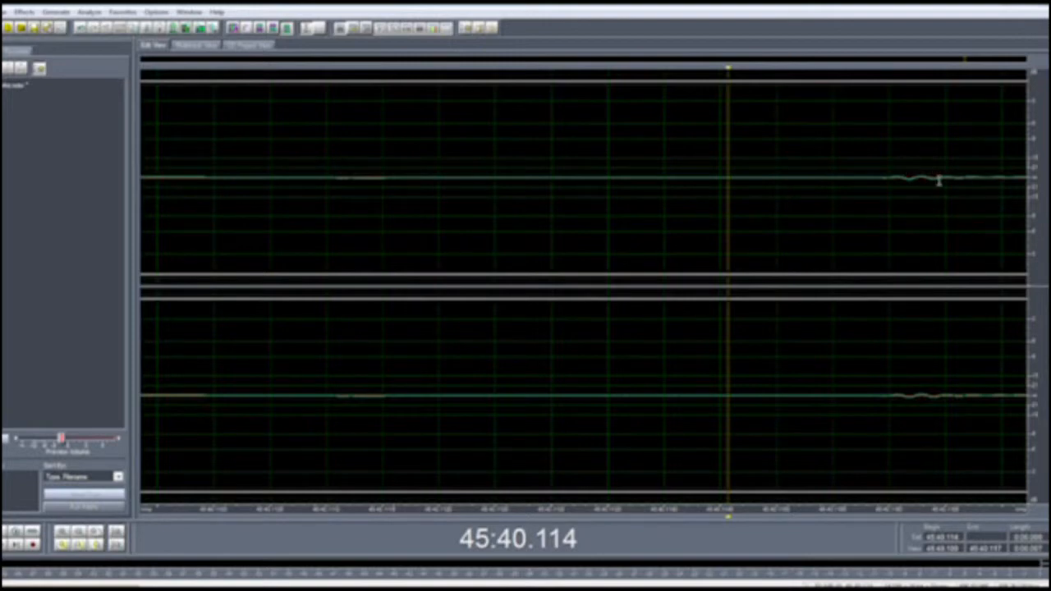
scroll(723, 174, down, 5)
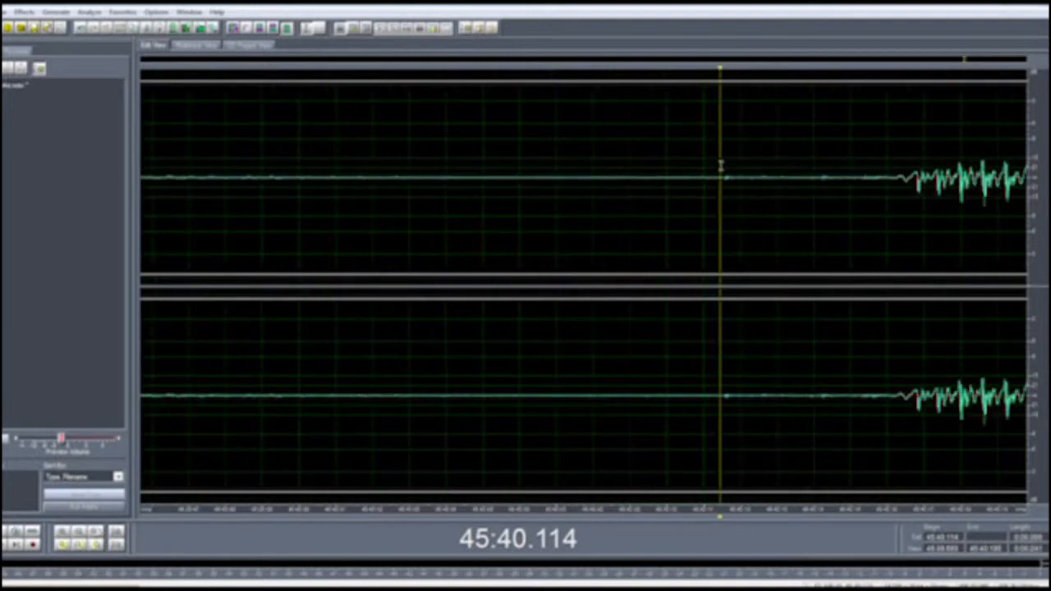
scroll(719, 170, down, 6)
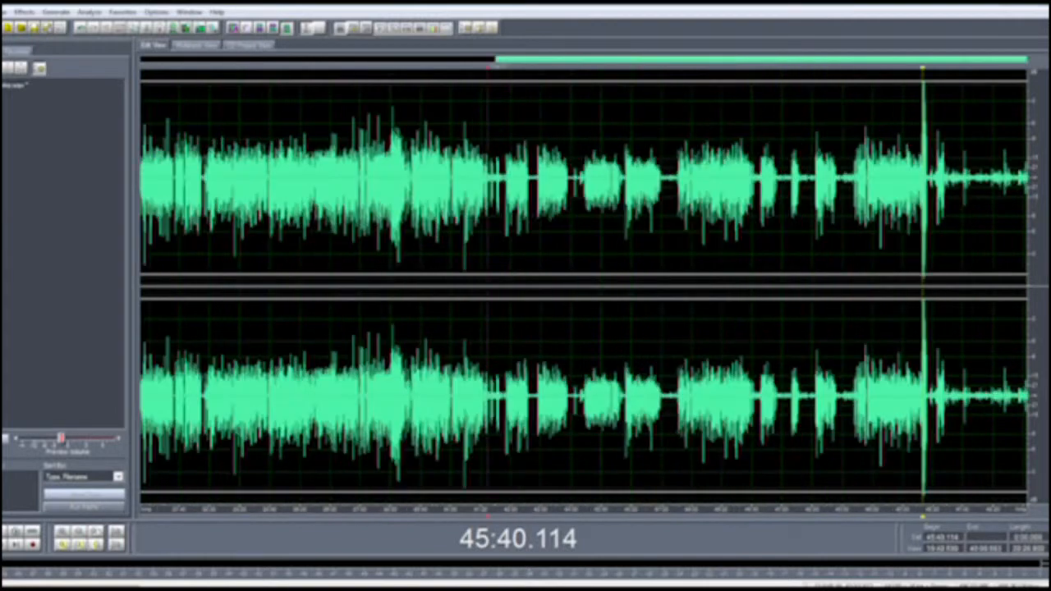
scroll(639, 267, up, 6)
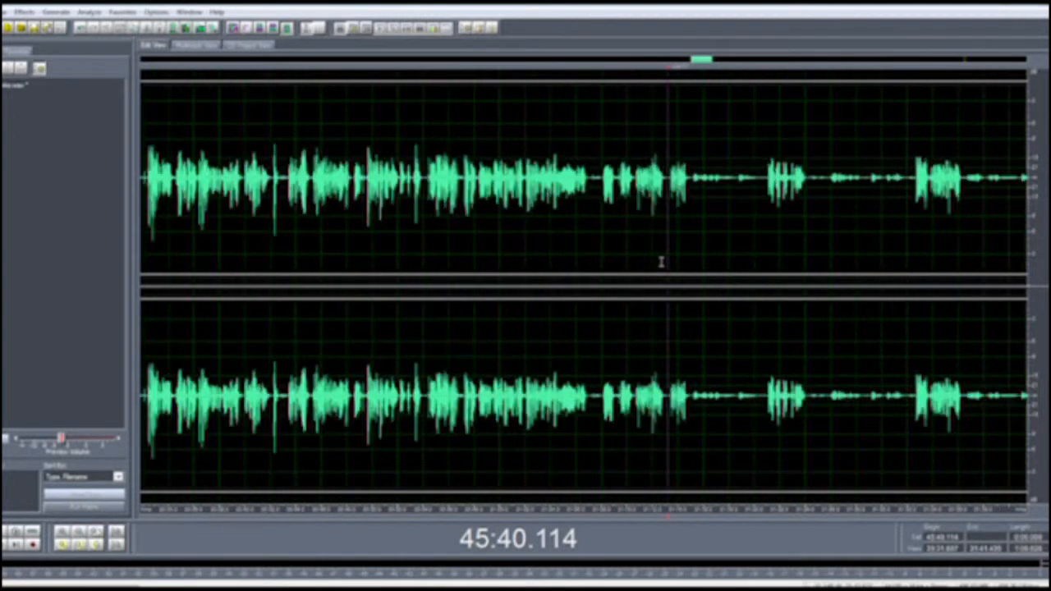
shift+click(673, 251)
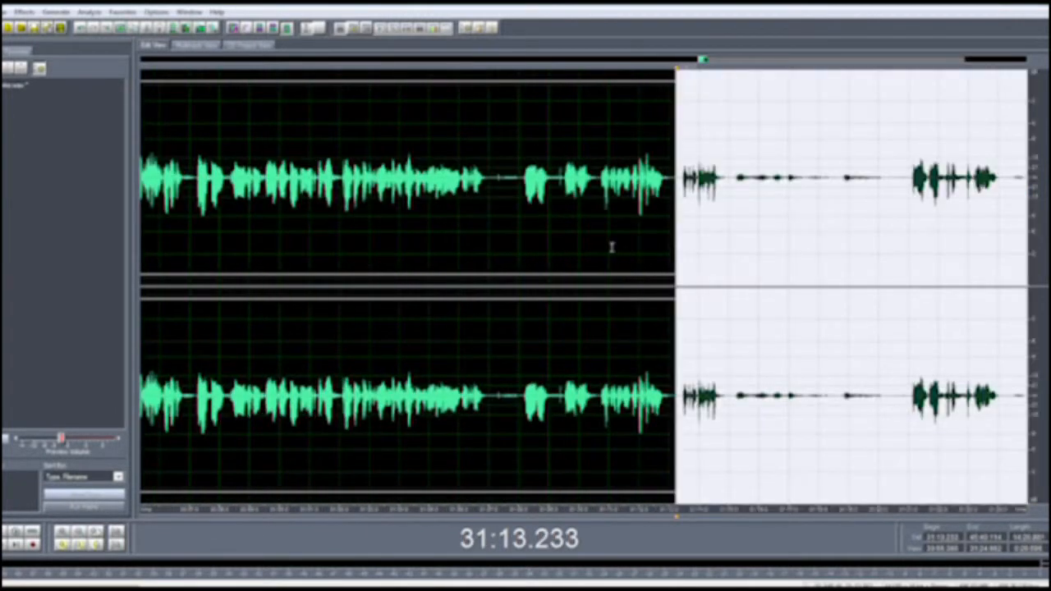
key(Delete)
scroll(656, 260, down, 6)
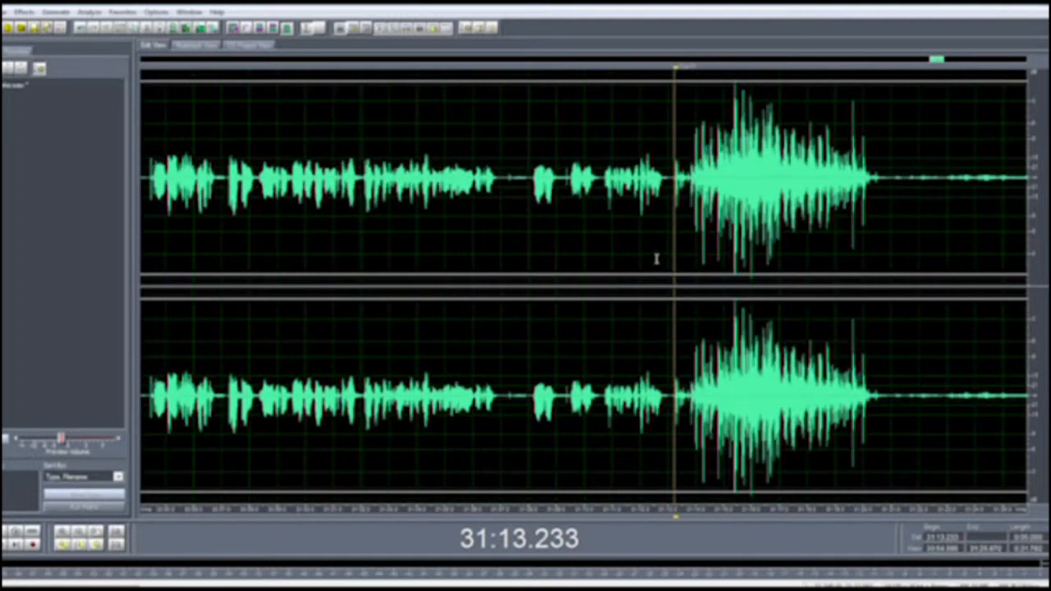
Trim the recording at 31:20.681, after the loud burst dies away, and fade out its ending from 31:17.636.
scroll(648, 285, up, 4)
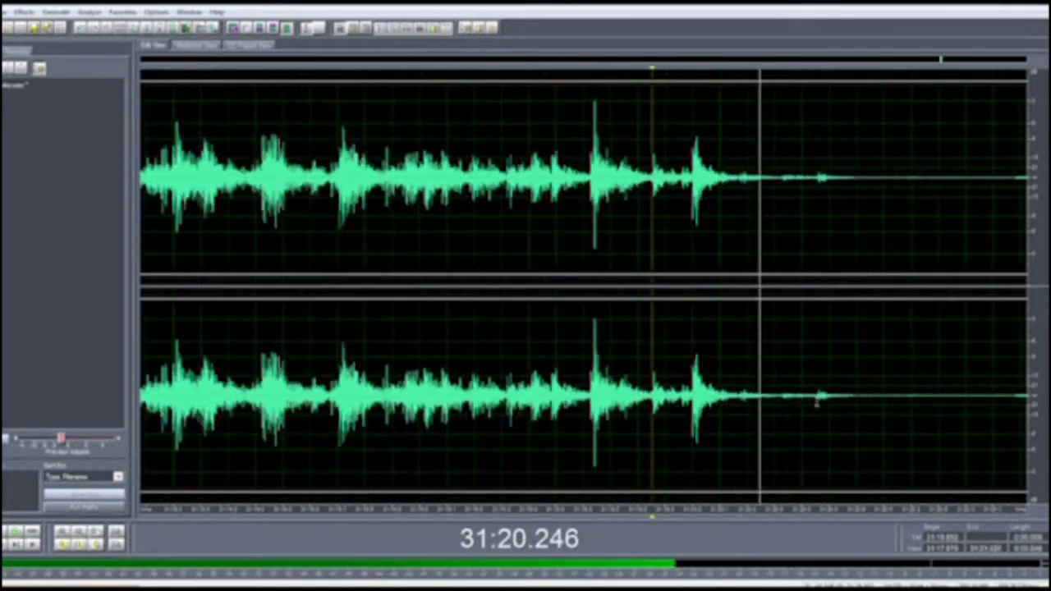
click(880, 380)
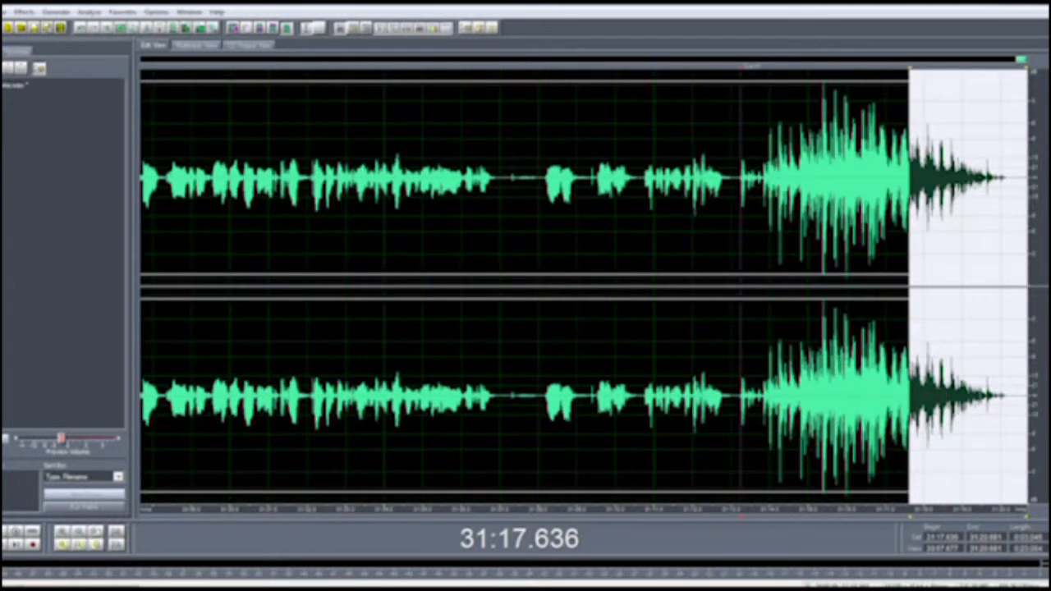
scroll(1005, 395, up, 3)
drag(1005, 395, 1041, 395)
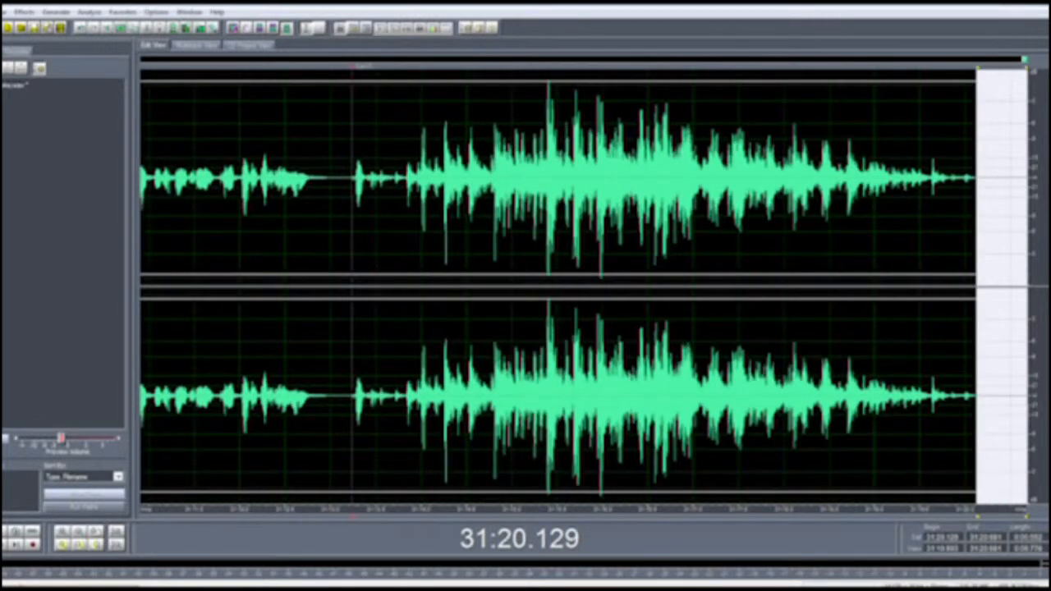
Apply Hard Limiting to the whole recording with the input boosted by 6 dB.
scroll(992, 365, down, 3)
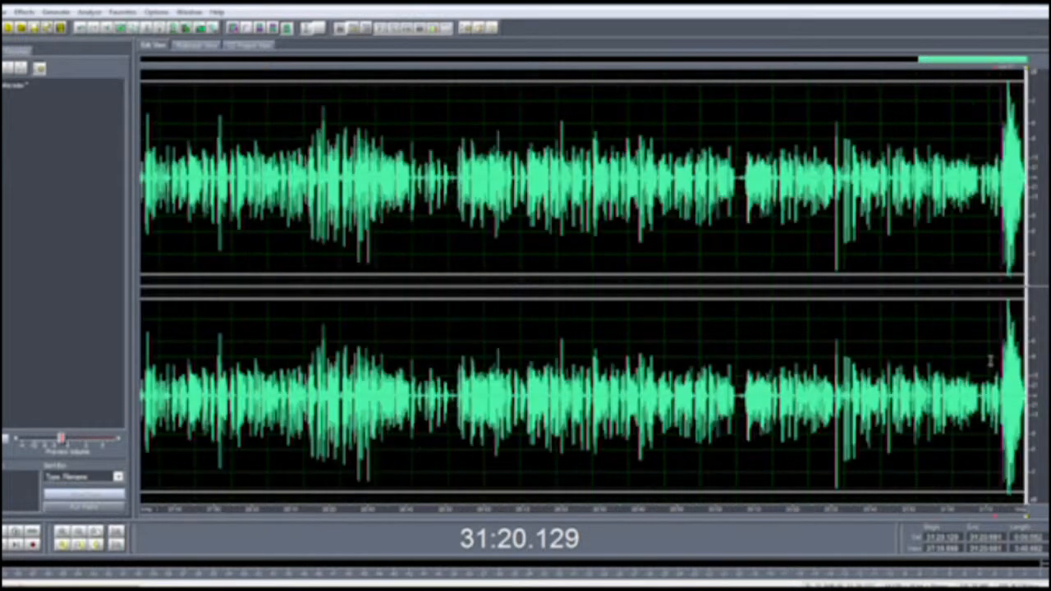
scroll(991, 361, down, 4)
click(804, 327)
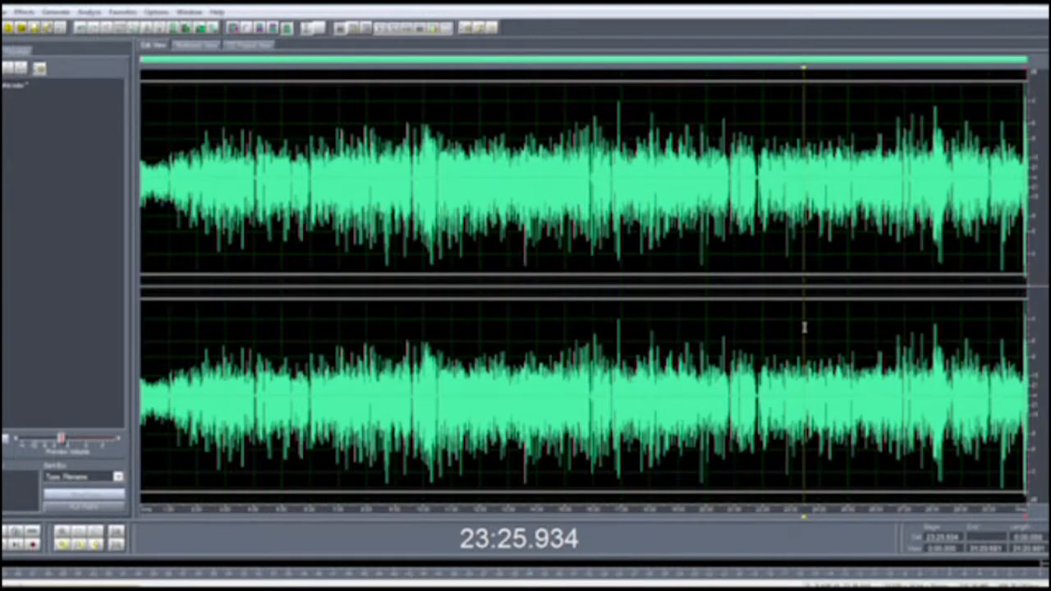
key(ctrl+a)
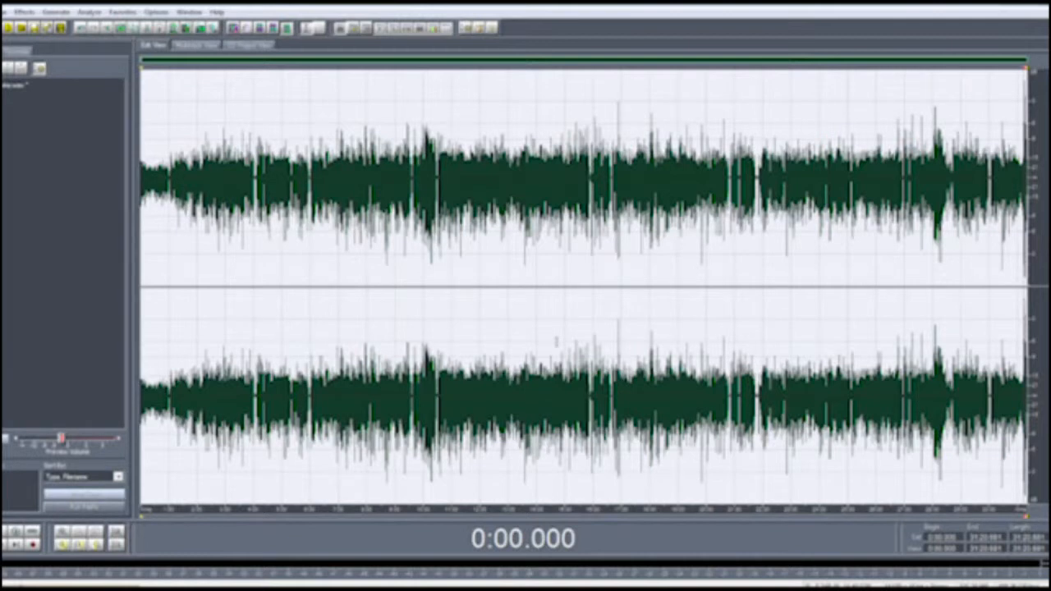
drag(500, 234, 444, 239)
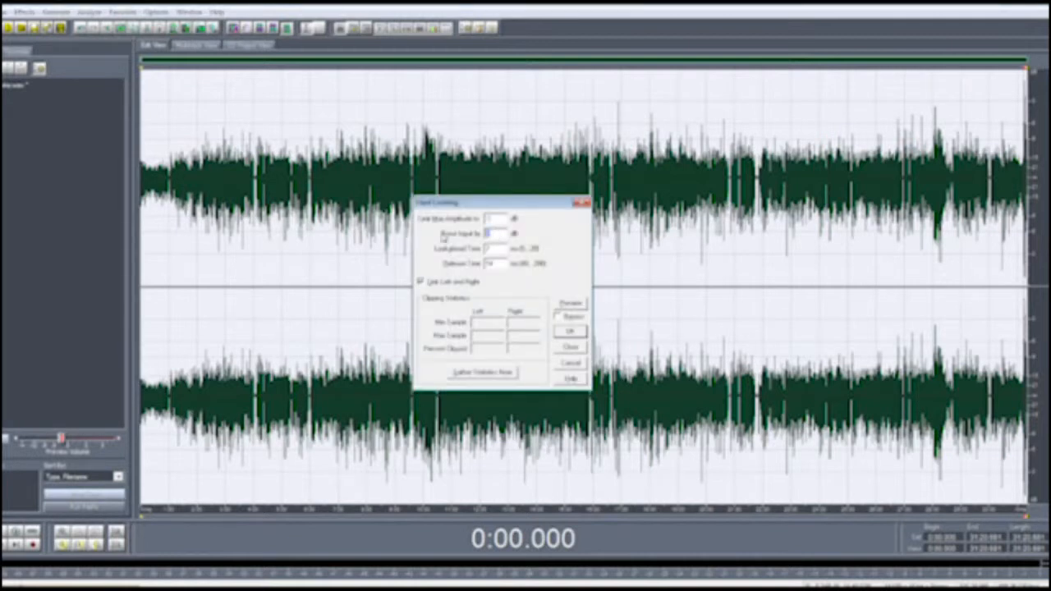
text(6)
key(Return)
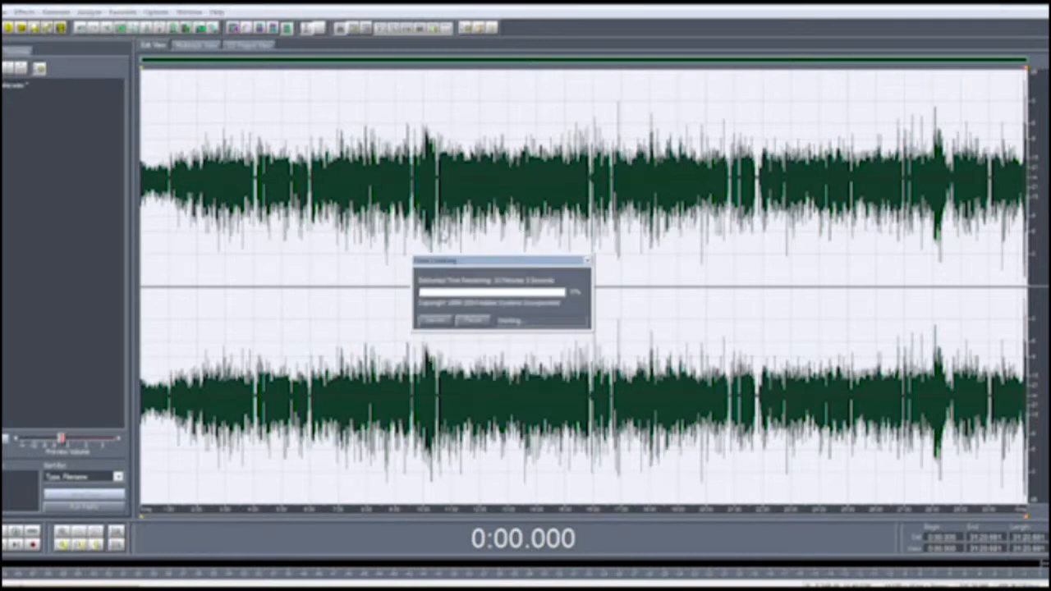